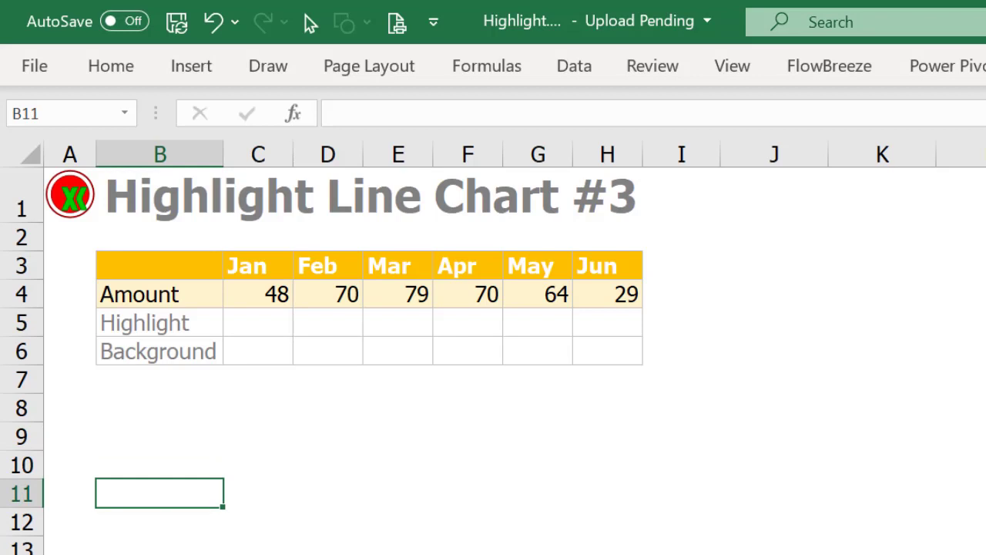
Label B11 "Max" and enter the formula =MAX($C$4:$H$4) in C11 for the largest Amount.
type("Max")
key("Tab")
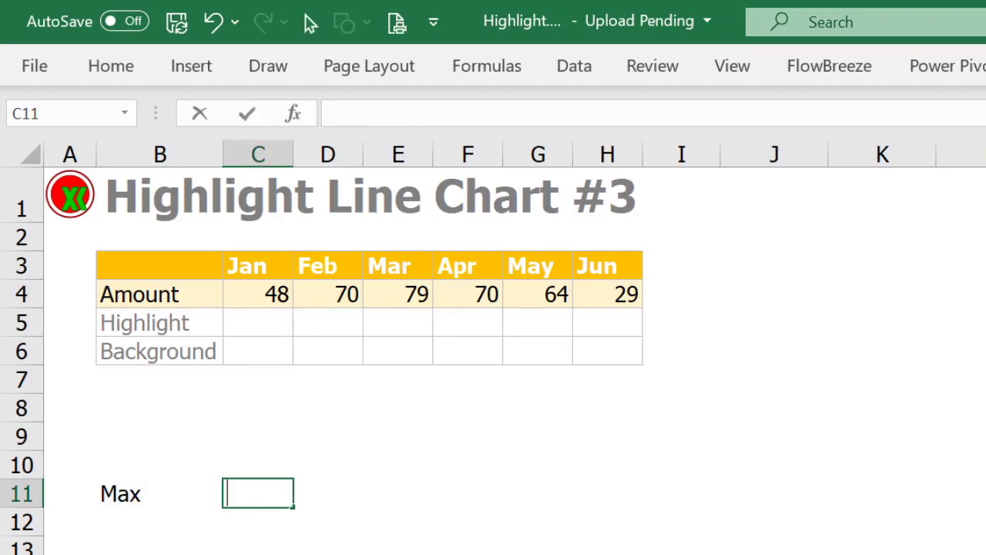
type("=max(")
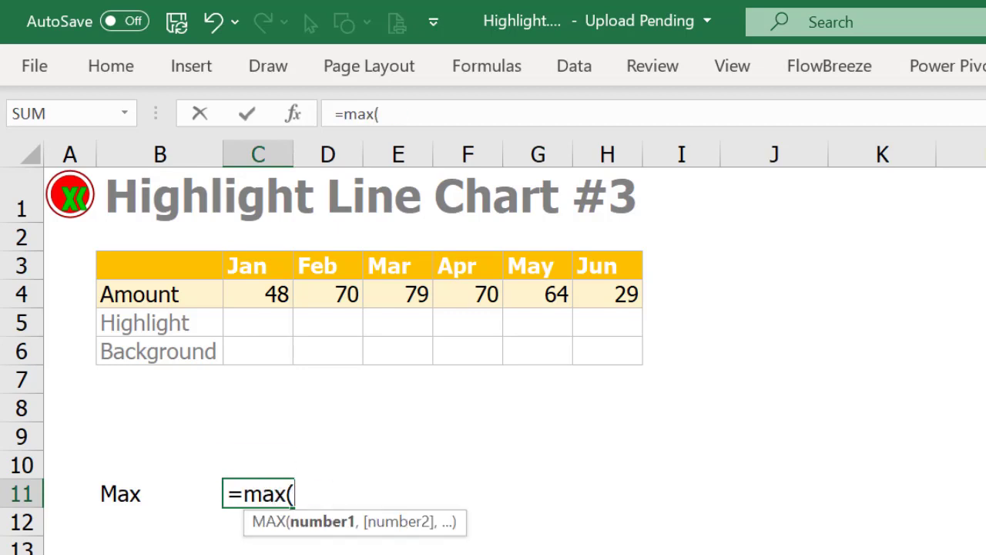
key("Up")
key("Up")
key("Up")
key("Up")
key("Up")
key("Up")
key("Up")
key("shift+Right")
key("shift+Right")
key("shift+Right")
key("shift+Right")
key("shift+Right")
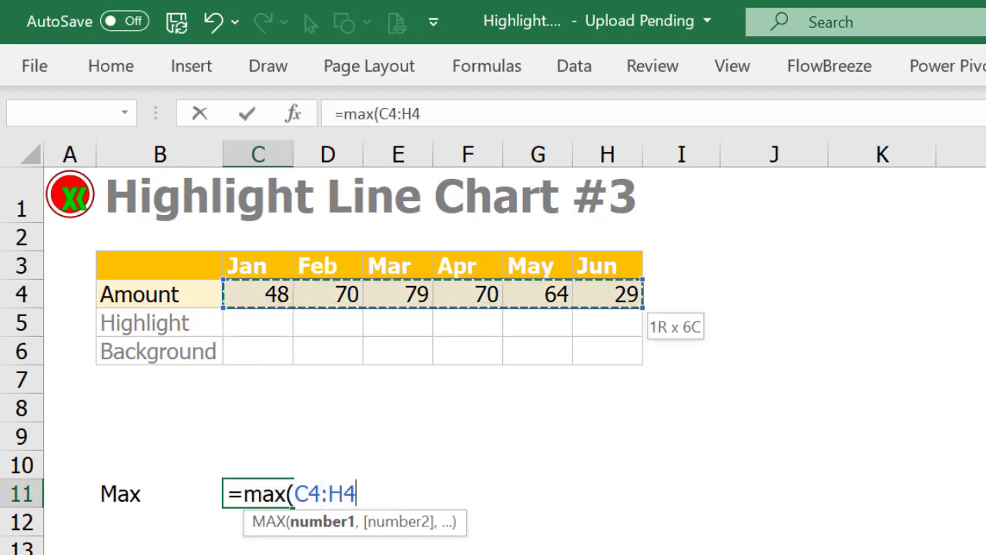
key("F4")
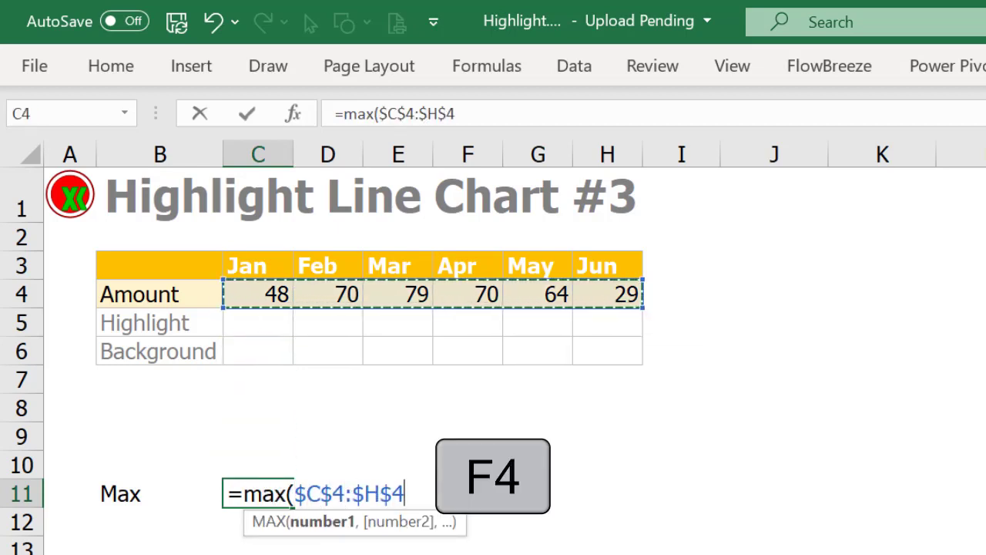
type(")")
key("Return")
key("Right")
key("Up")
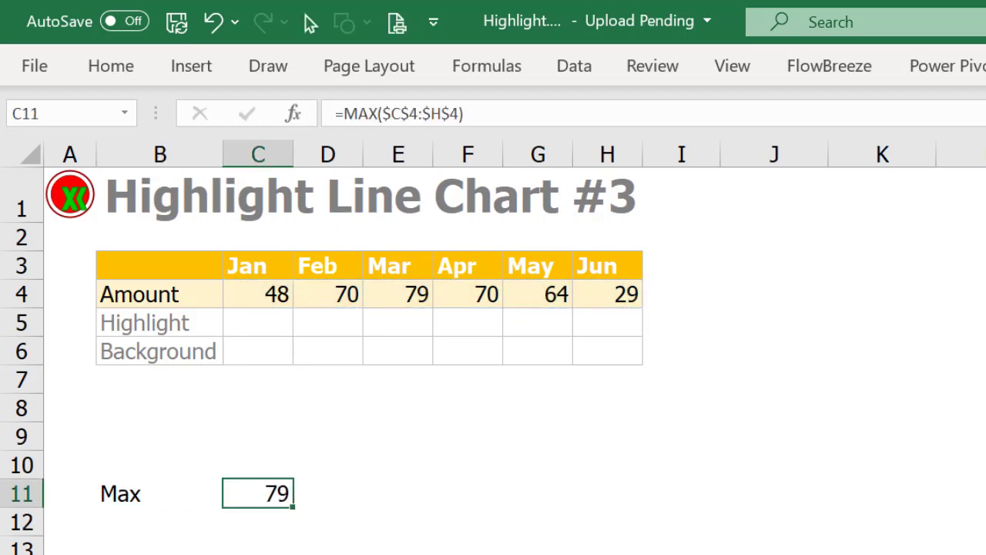
Start an IF formula in C5, the Jan Highlight cell, testing whether C$4 = $C$11.
key("Up")
key("Up")
key("Up")
key("Up")
key("Up")
key("Up")
key("Up")
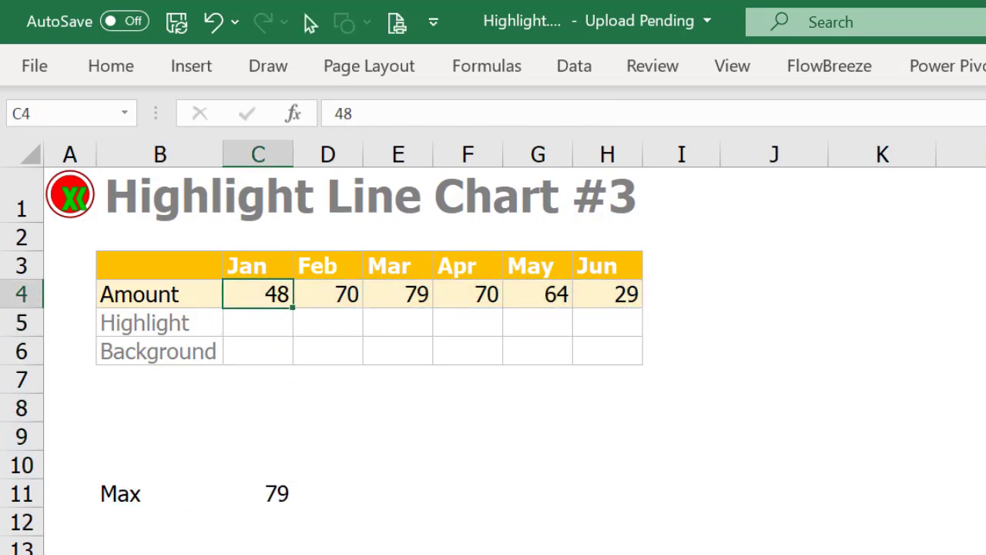
key("Down")
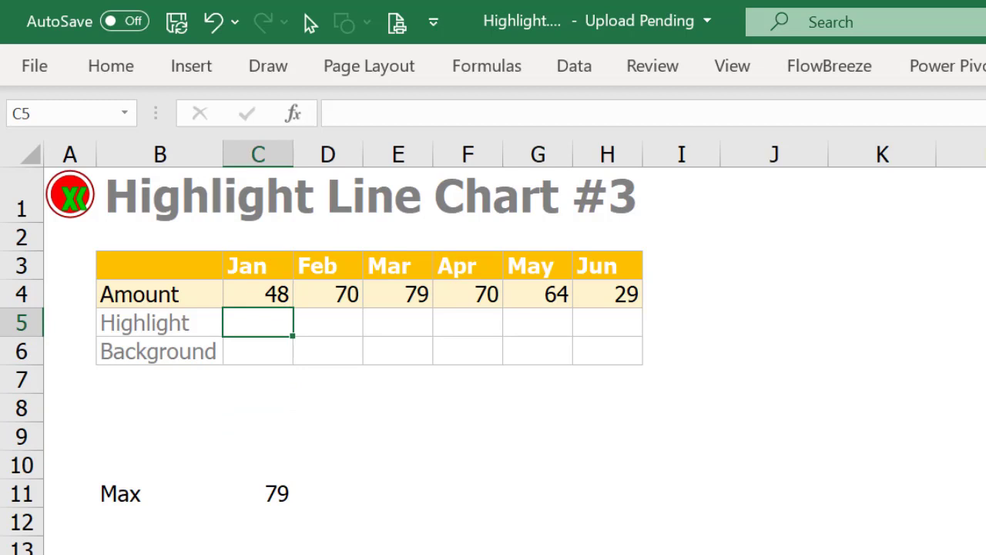
type("=if(")
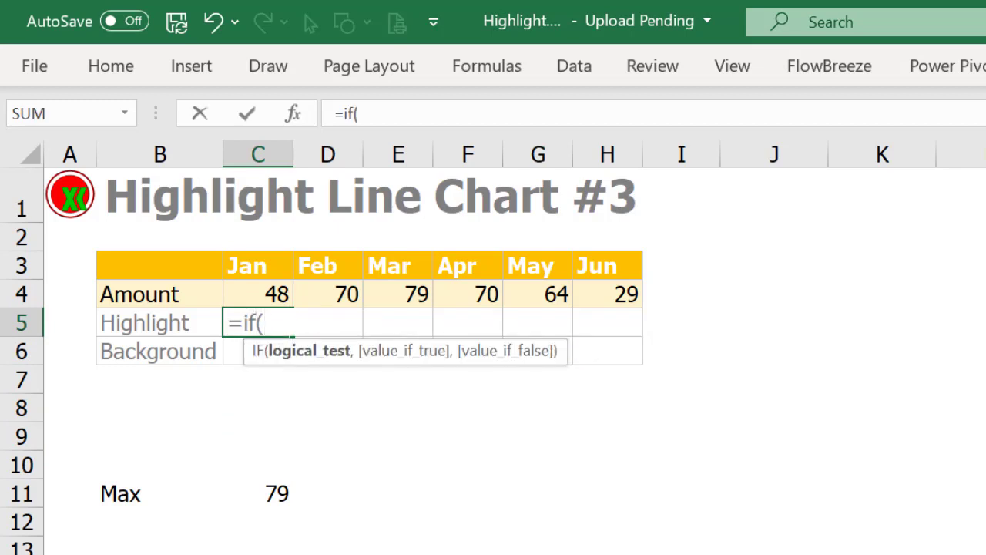
key("Up")
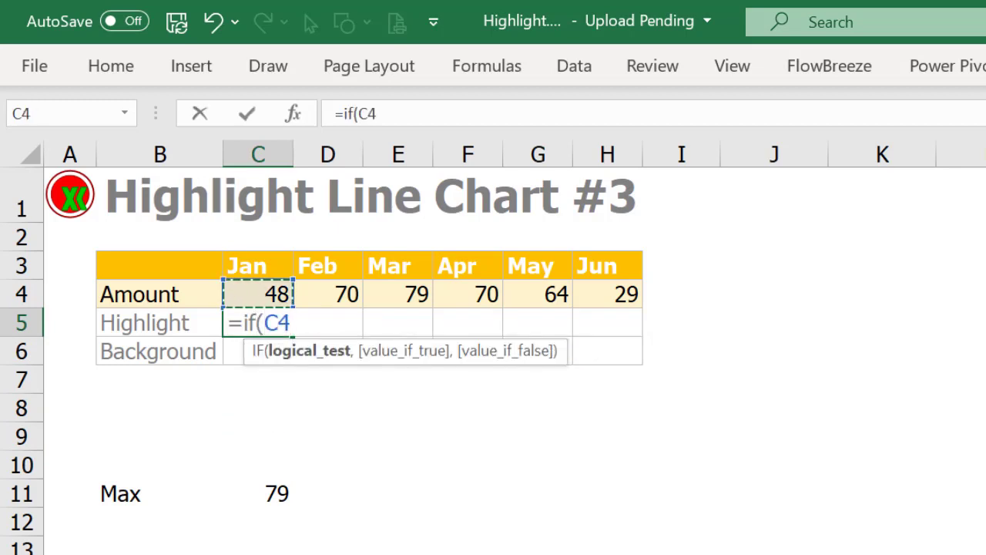
key("F4")
key("F4")
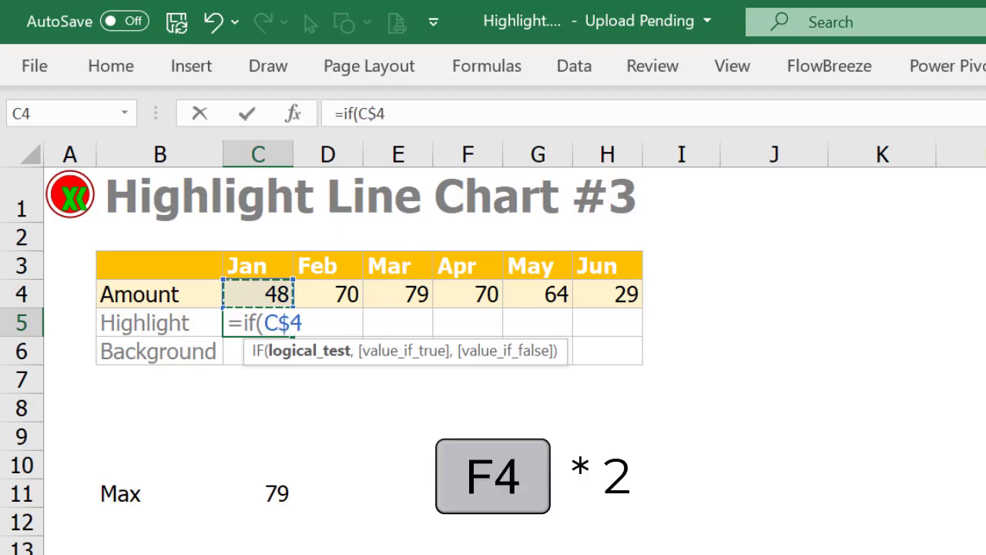
type("=")
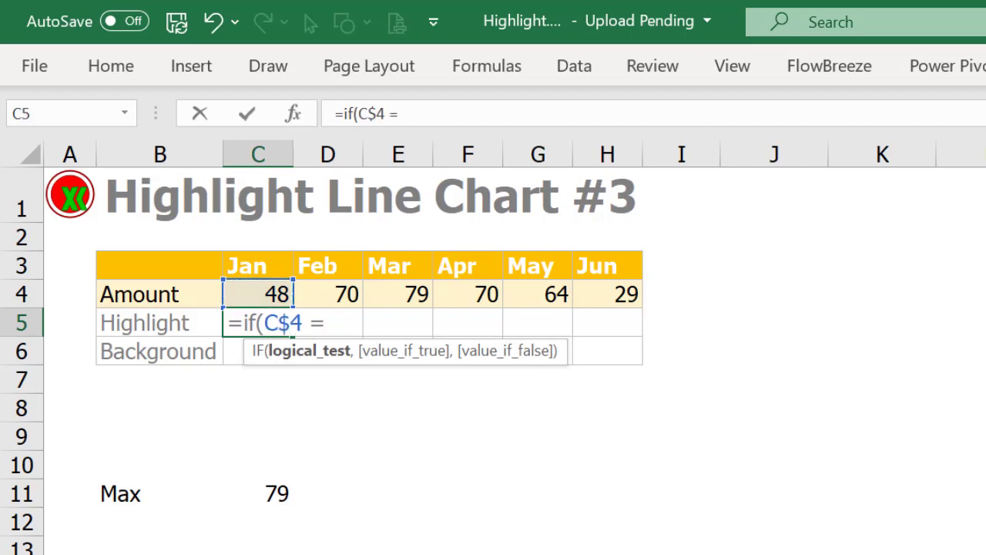
left_click(260, 493)
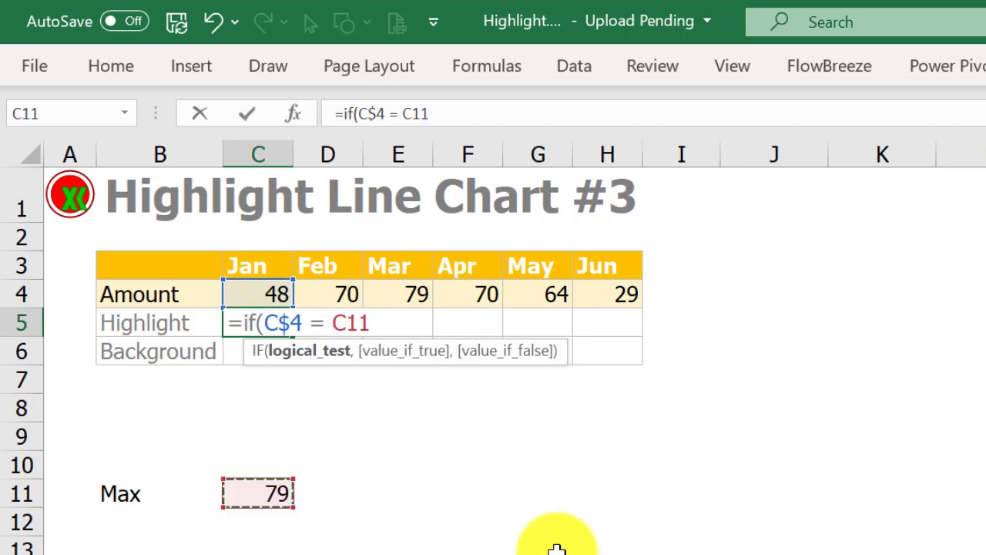
key("F4")
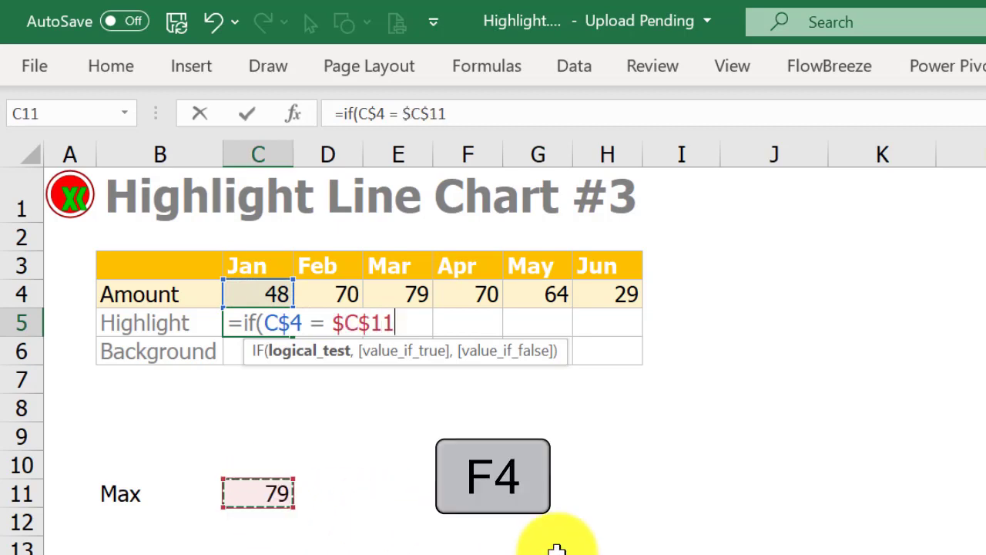
type(",")
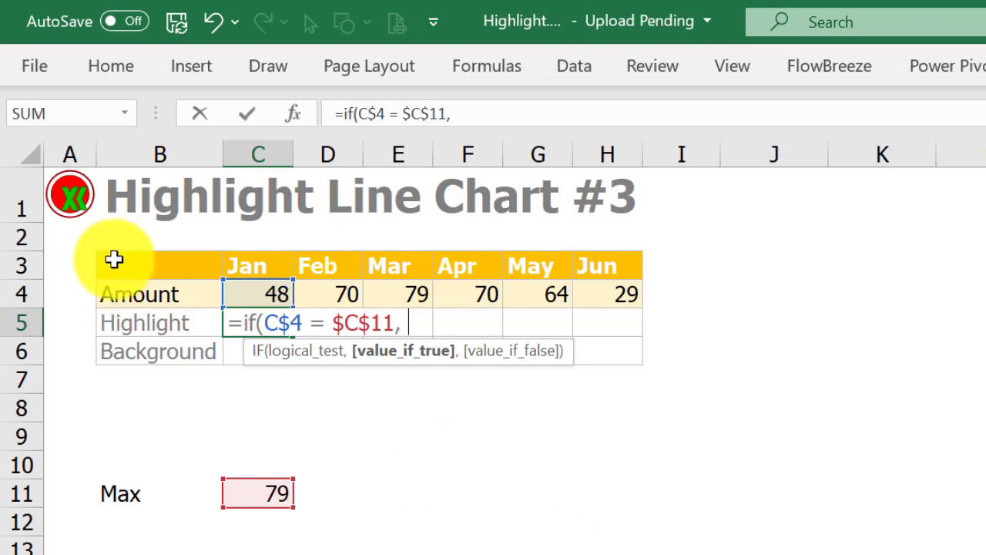
Complete the C5 formula with MAX($C$4:$H$4) * 1.4 as the true result and 0 as the false result.
type("max(")
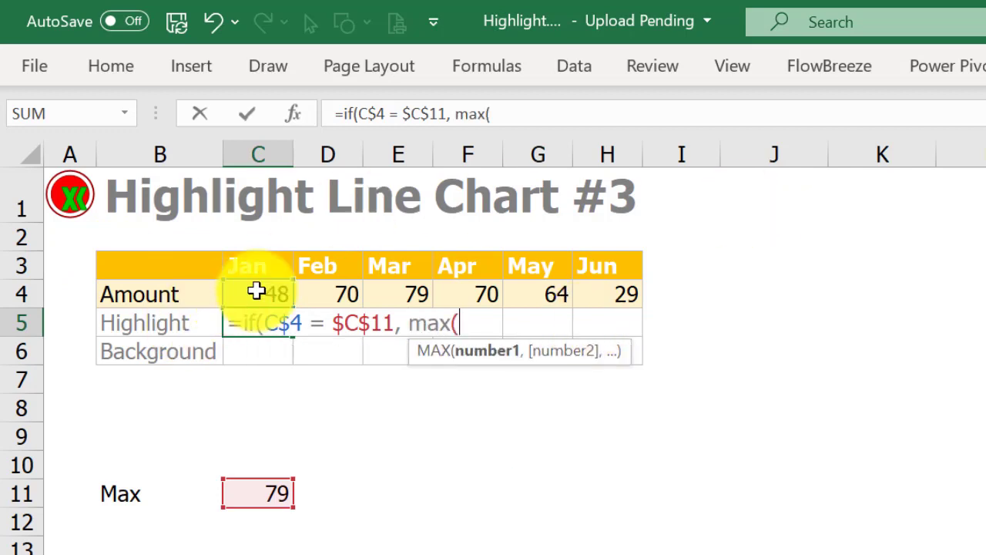
left_click_drag(257, 293, 612, 293)
key("F4")
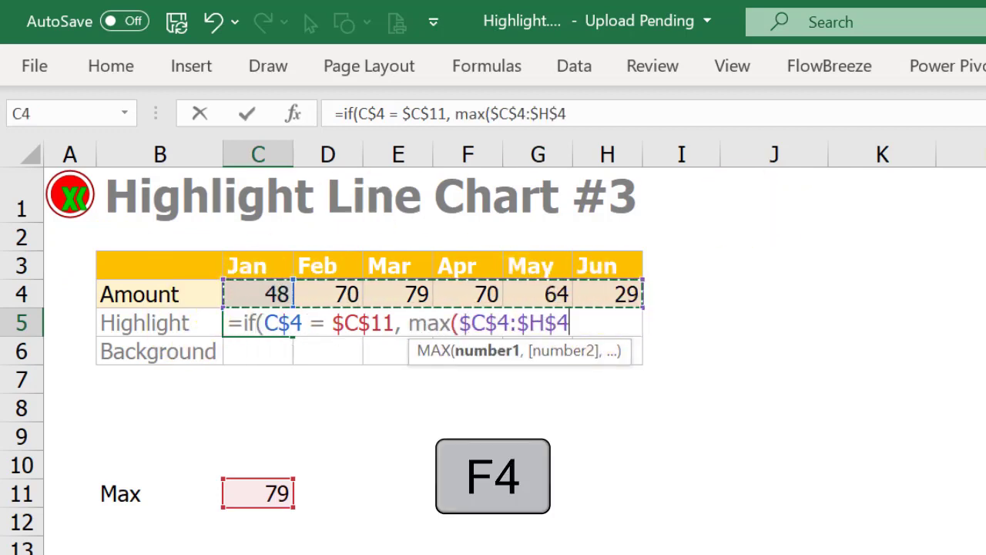
type(")")
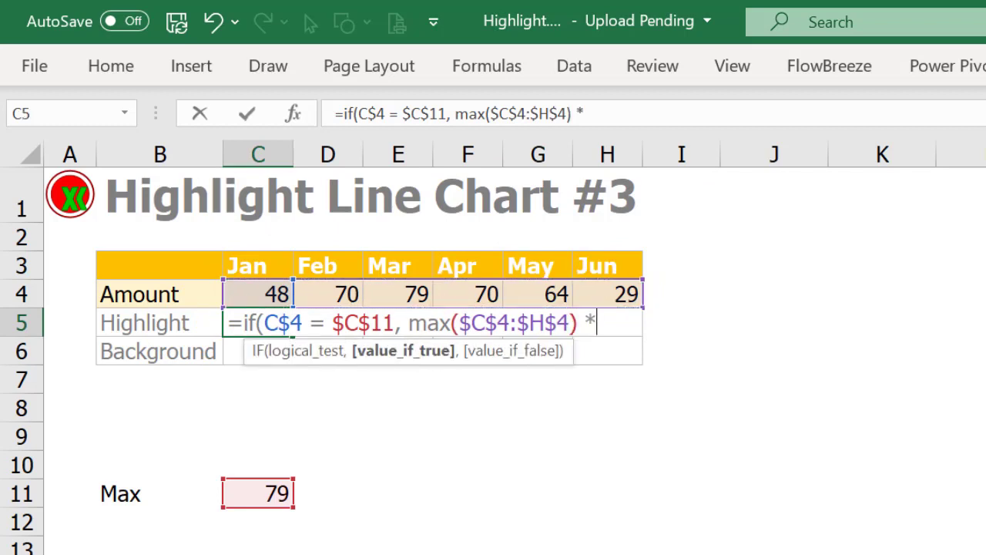
type(" * 1.4s")
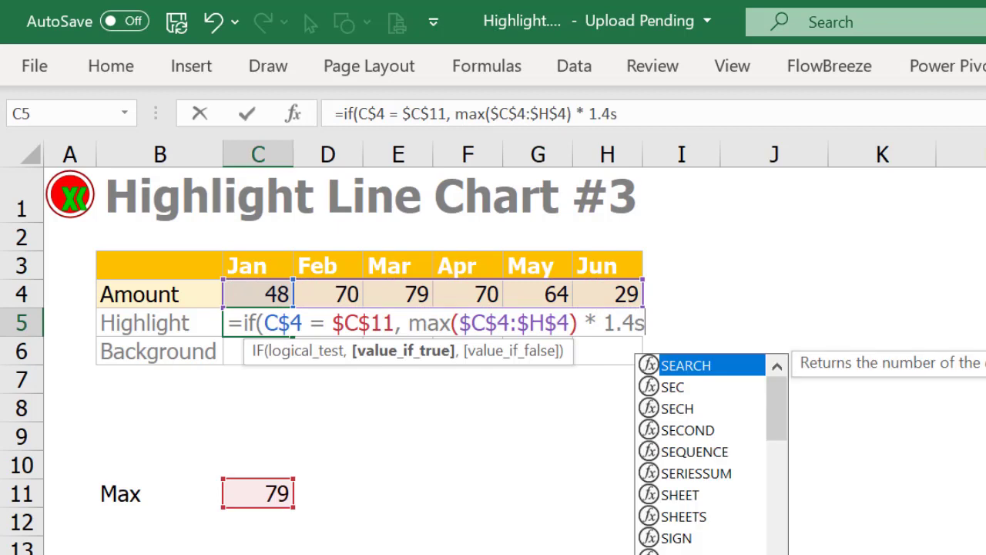
key("BackSpace")
type(", 0")
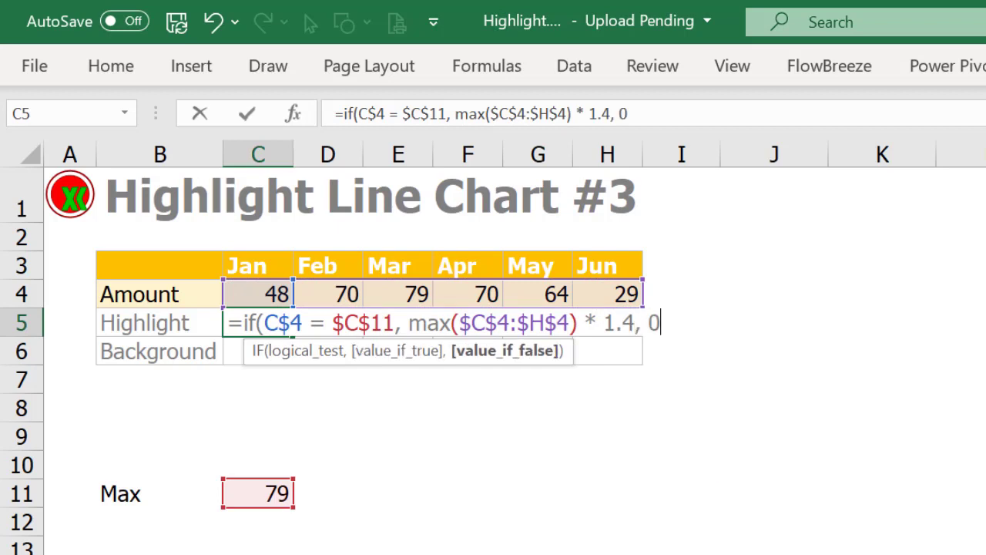
type(")")
key("Return")
key("Up")
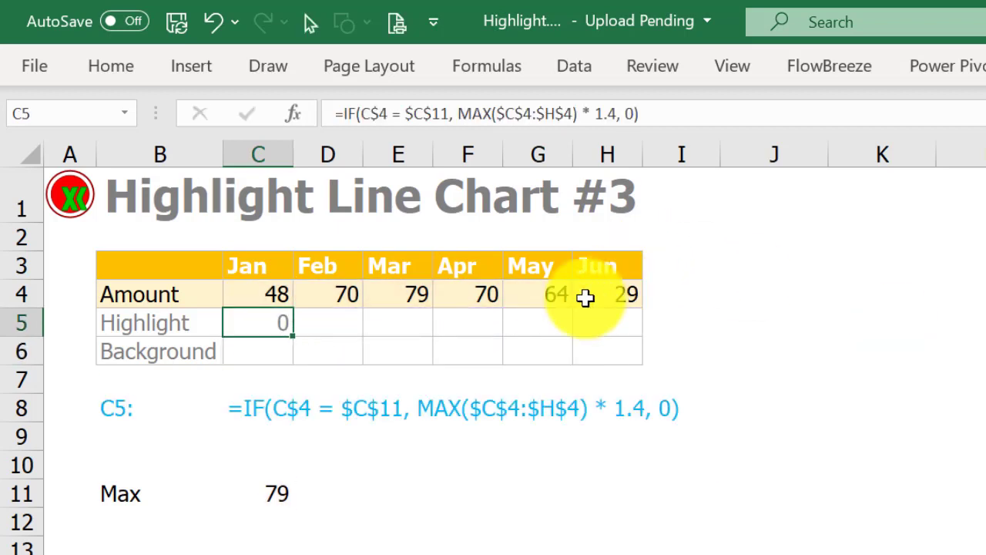
Fill the Highlight formula from C5 across to H5 and copy it down into C6.
left_click_drag(293, 336, 625, 336)
left_click(398, 324)
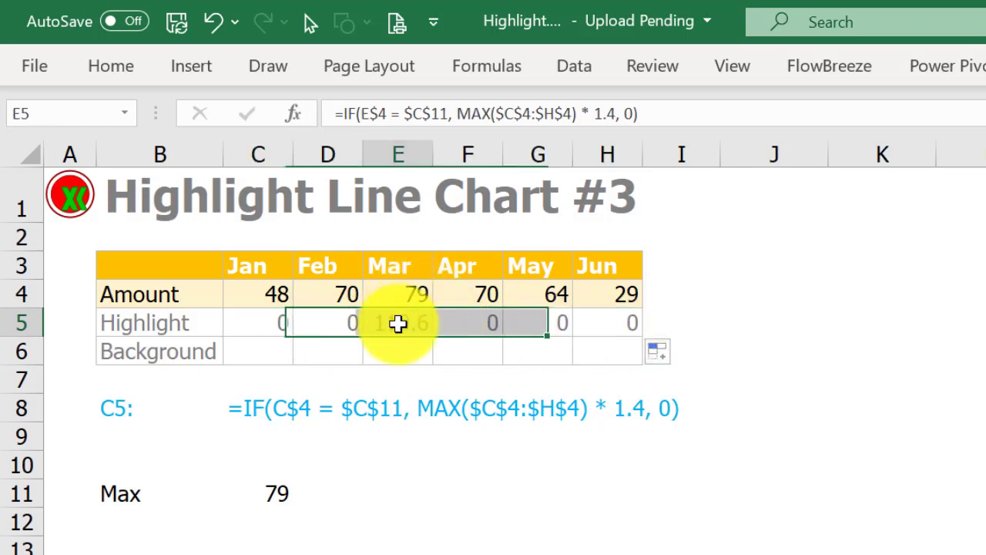
left_click(265, 348)
key("Up")
key("shift+Down")
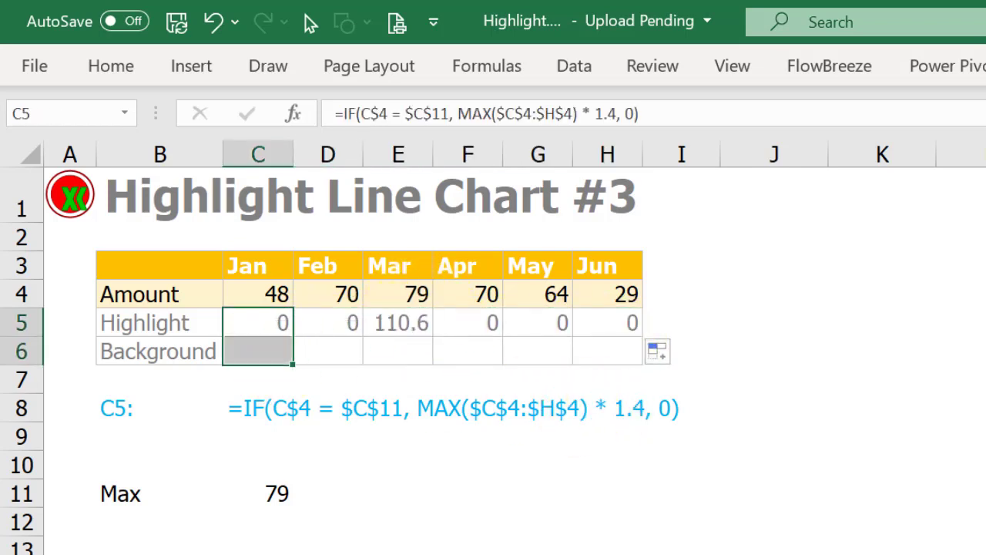
key("ctrl+d")
Swap the IF results in C6 so its formula reads =IF(C$4 = $C$11, 0, MAX($C$4:$H$4) * 1.4).
key("Down")
key("F2")
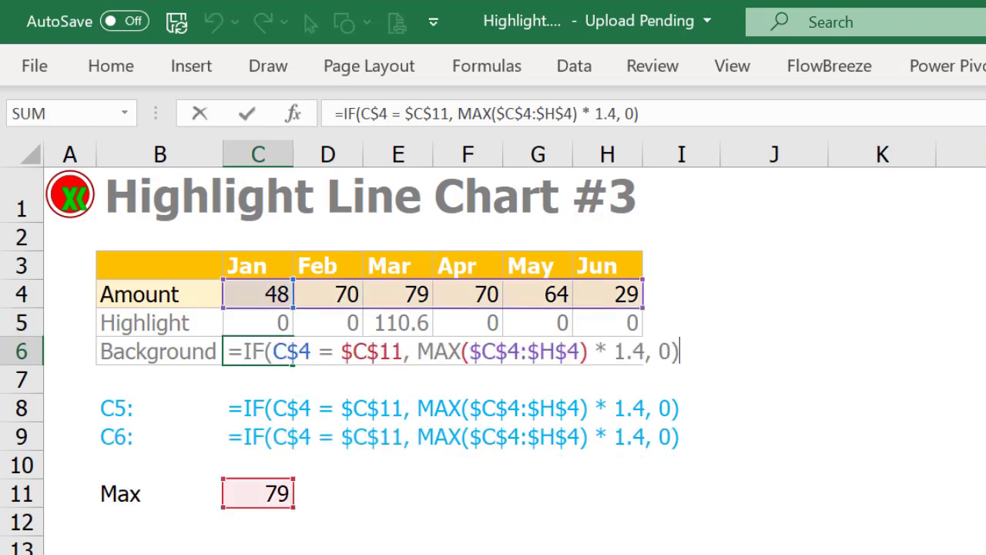
key("Left")
key("BackSpace")
key("BackSpace")
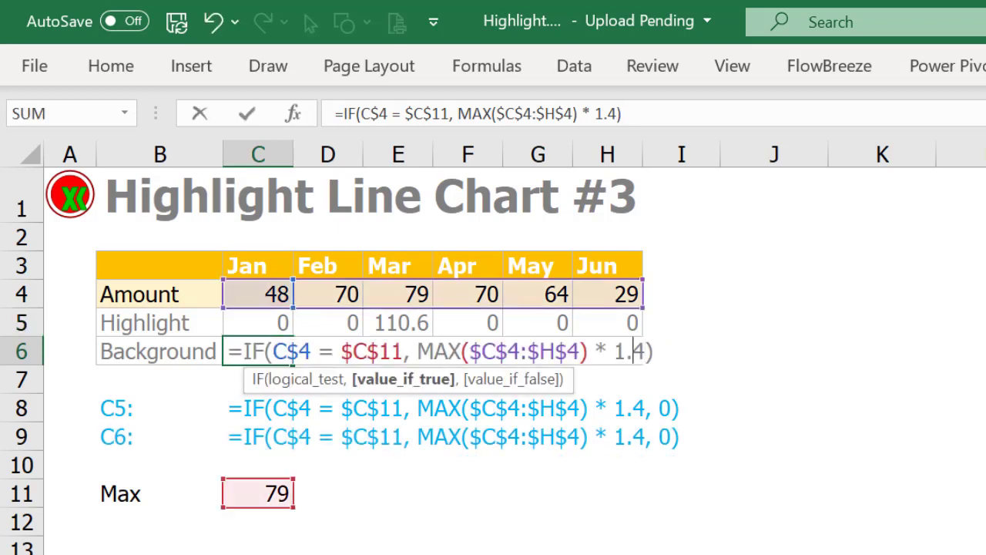
key("Left")
key("Left")
key("Left")
key("Left")
key("Left")
key("Left")
key("Left")
key("Left")
key("Left")
key("Left")
key("Left")
key("Left")
type("0,")
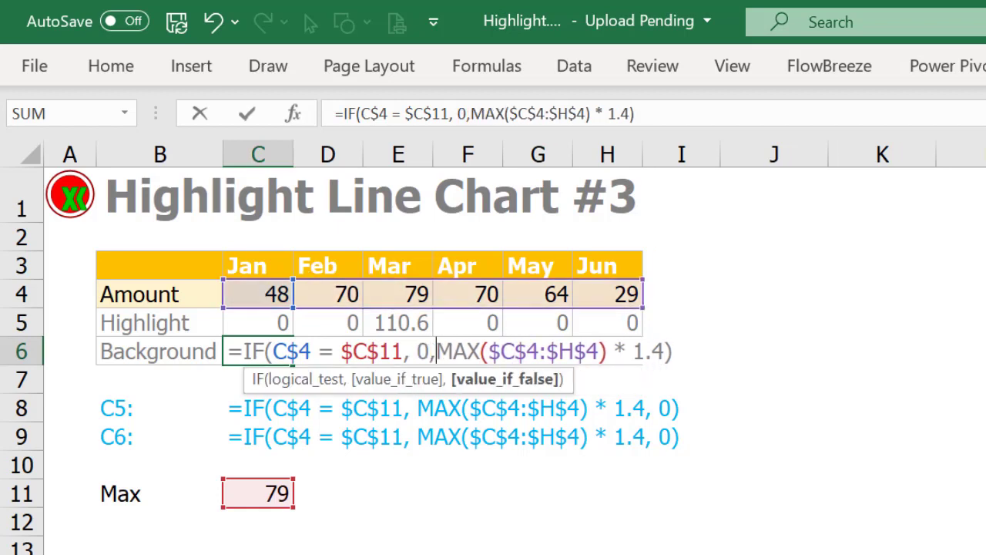
key("End")
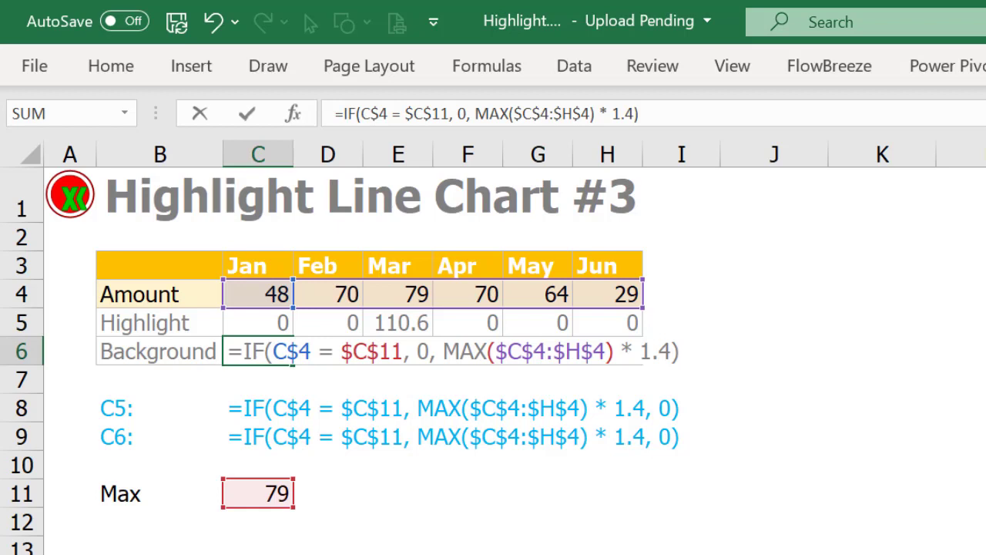
key("Return")
Fill the Background formula from C6 across to H6.
key("Up")
key("shift+Right")
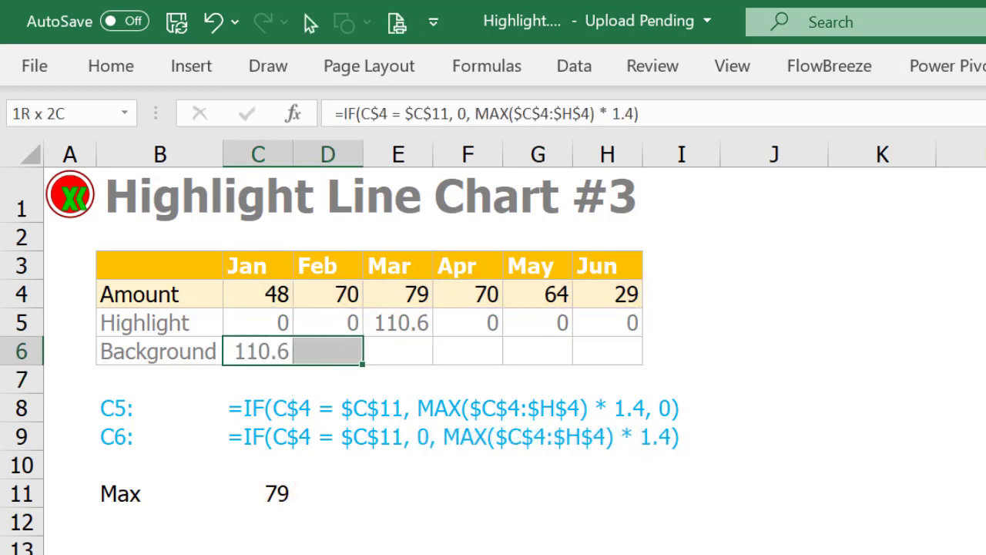
key("shift+Right")
key("shift+Right")
key("shift+Right")
key("shift+Right")
key("shift+Right")
key("shift+Left")
key("ctrl+r")
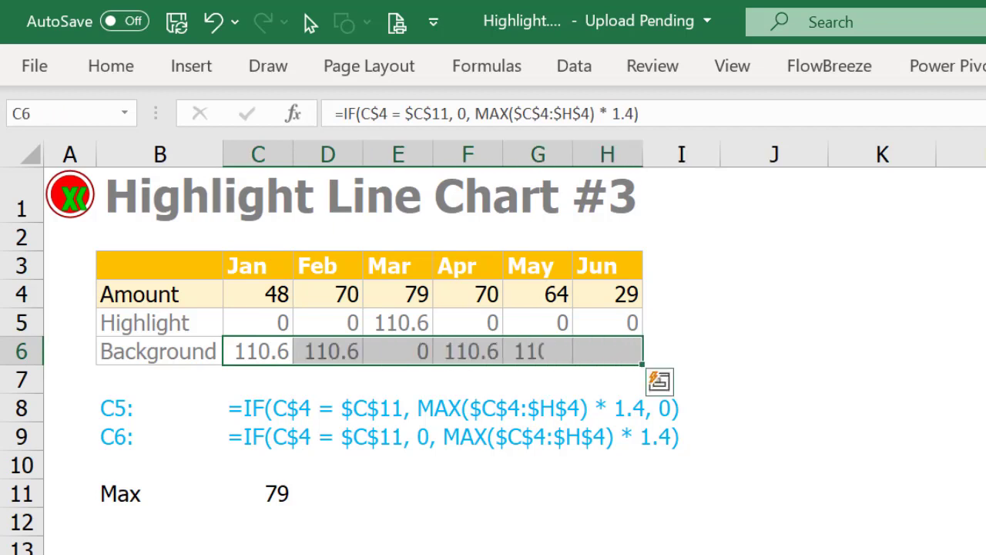
Insert a basic 2-D Line chart from the table range B3:H6.
key("shift+Left")
key("shift+Left")
key("shift+Left")
key("shift+Left")
key("shift+Left")
key("Up")
key("Up")
key("Left")
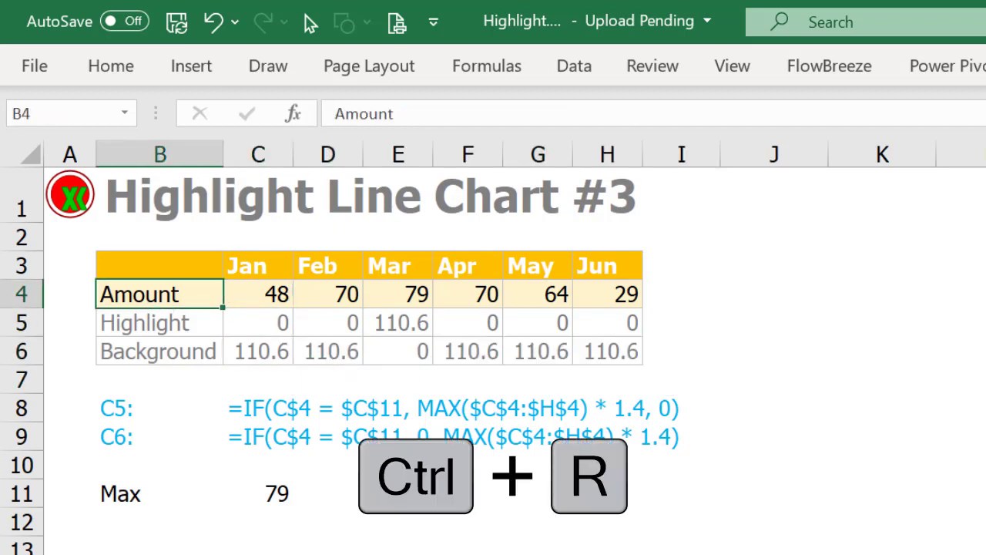
left_click(129, 264)
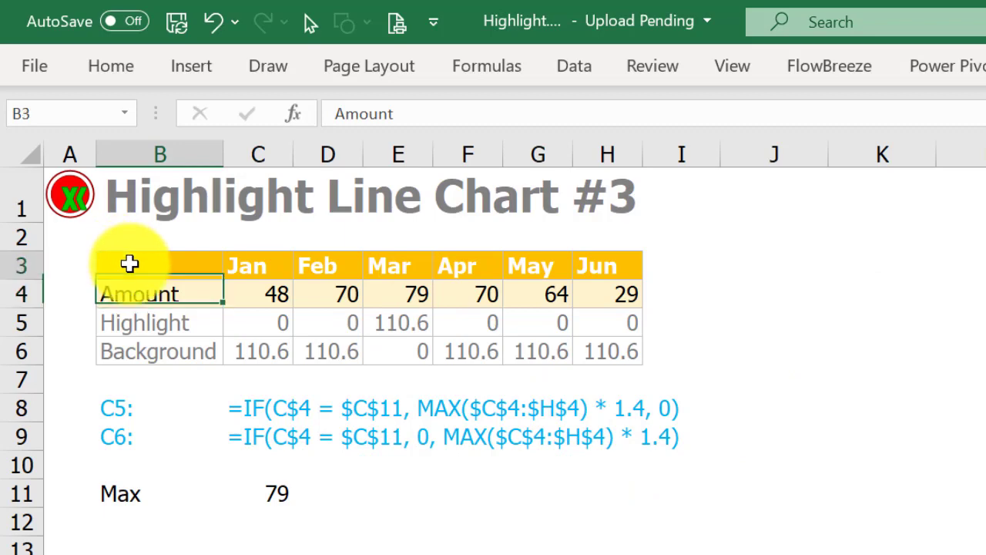
left_click_drag(129, 264, 617, 351)
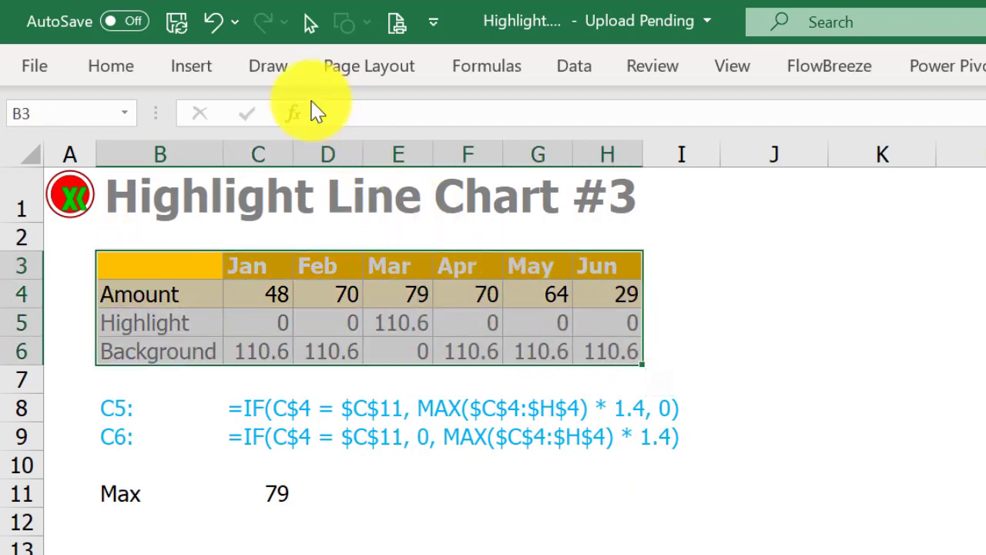
left_click(192, 66)
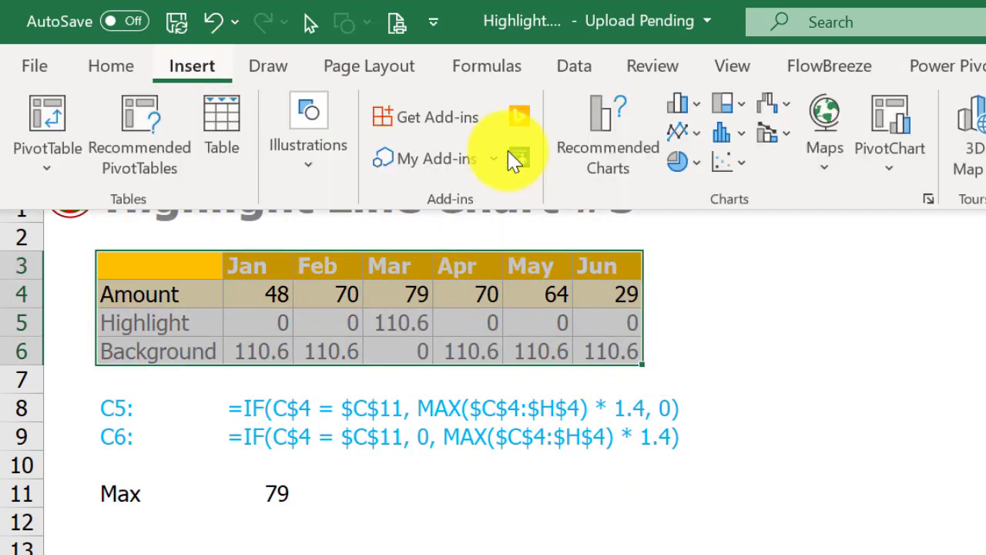
left_click(703, 137)
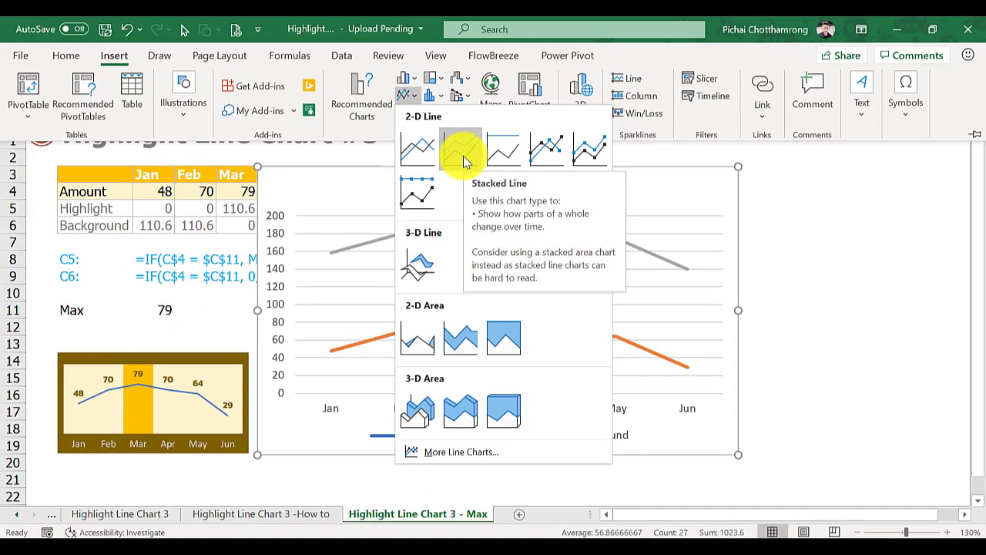
left_click(425, 150)
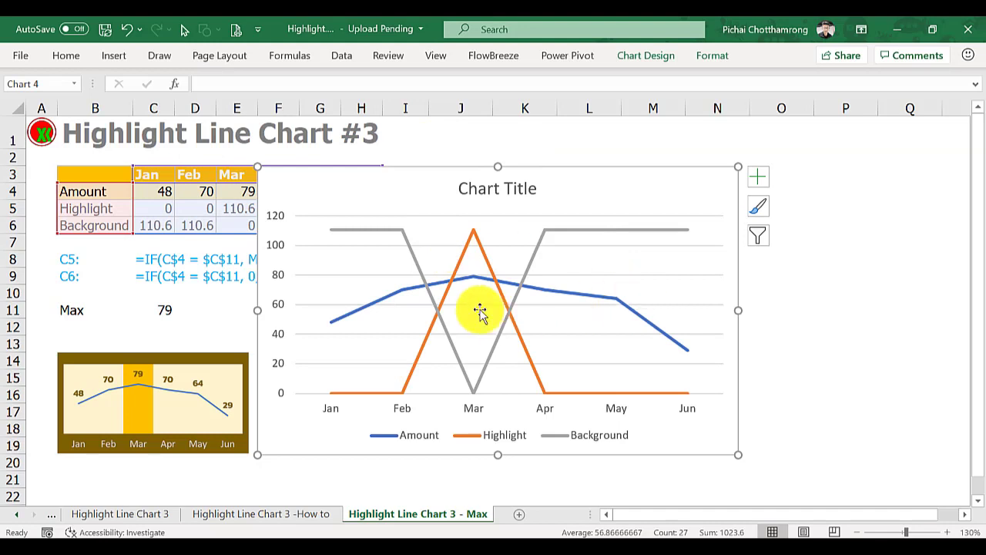
Delete the chart title and the vertical value axis from the line chart.
left_click(524, 199)
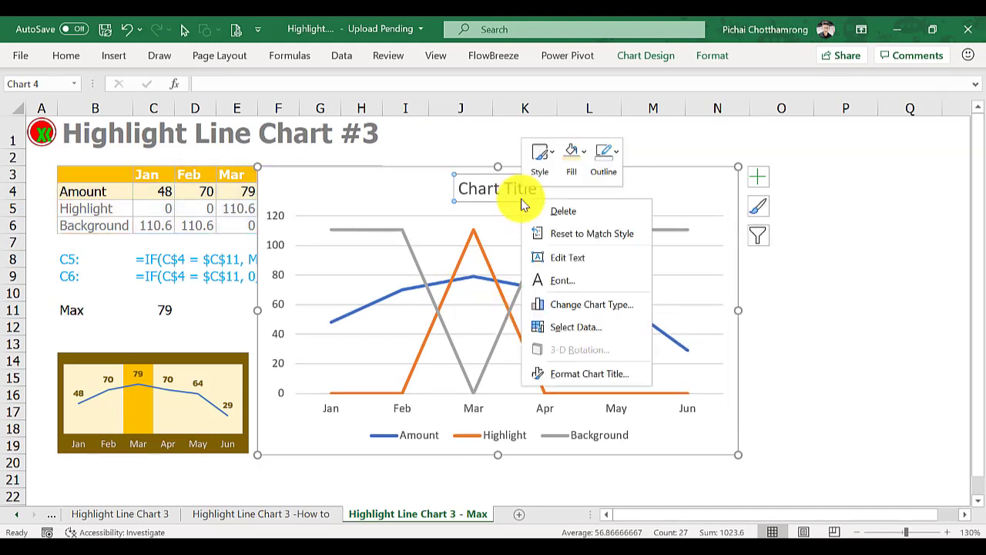
right_click(520, 198)
left_click(564, 213)
right_click(271, 212)
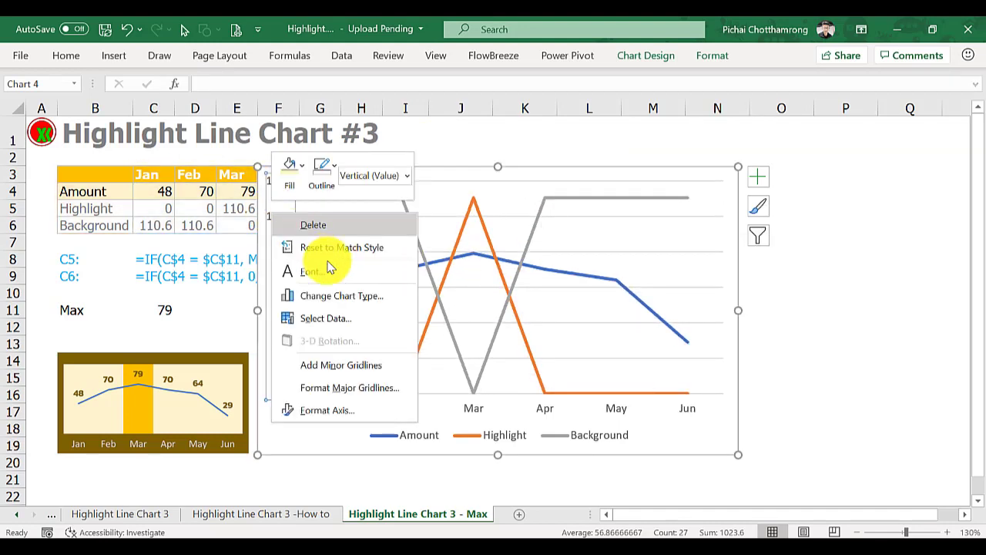
left_click(346, 225)
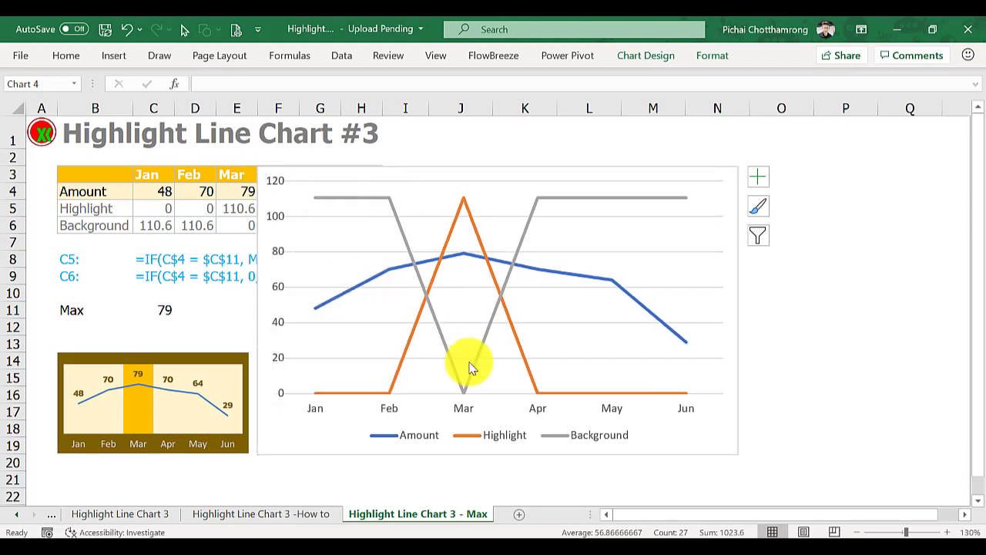
Remove the legend and the horizontal major gridlines from the chart.
left_click(497, 445)
right_click(501, 440)
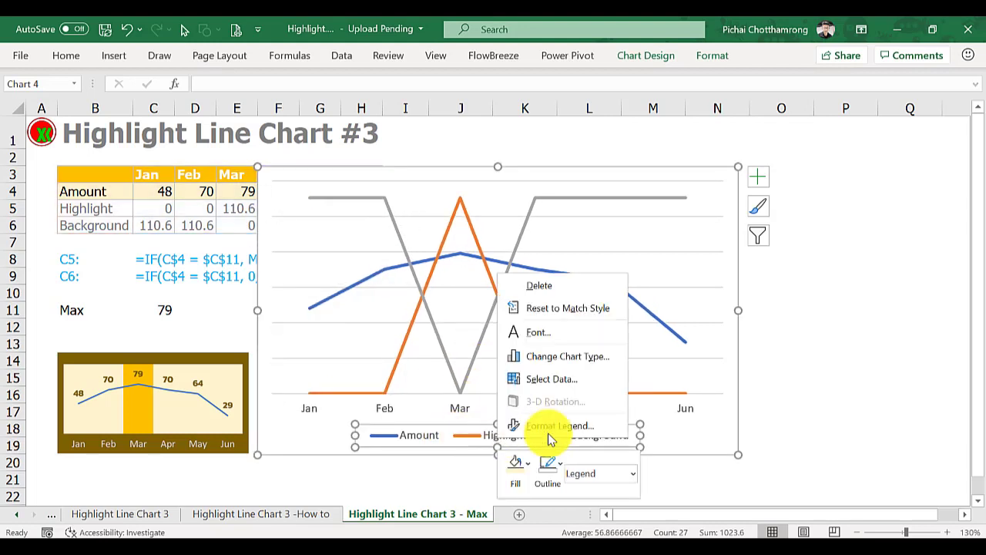
left_click(567, 285)
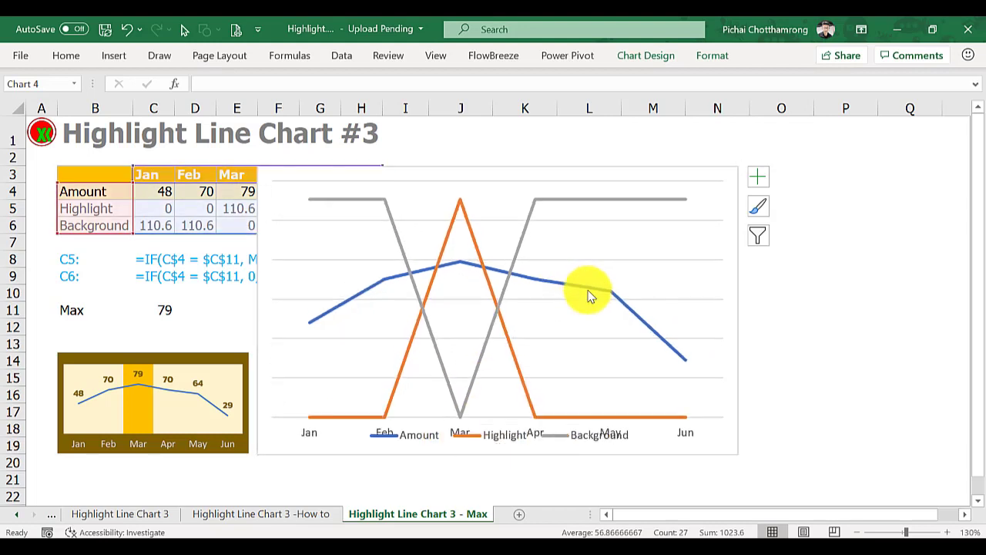
left_click(625, 339)
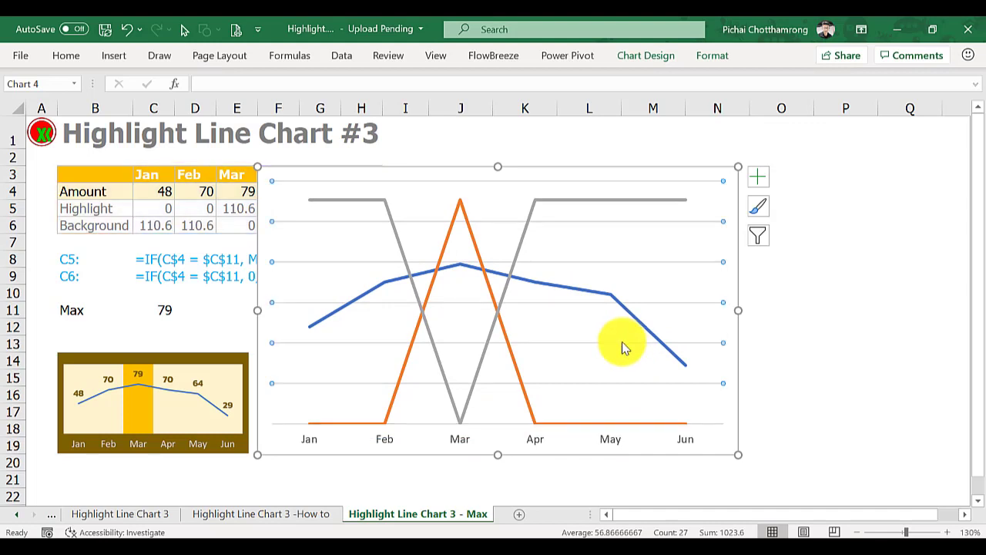
right_click(622, 341)
left_click(668, 356)
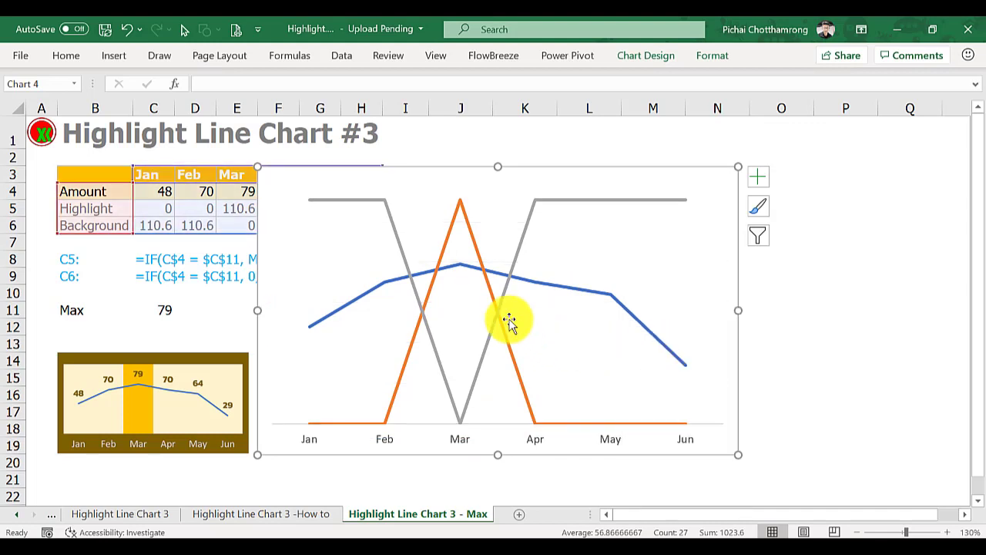
Change the Highlight and Background series to Clustered Column in a custom combination, leaving Amount as Line.
left_click(520, 245)
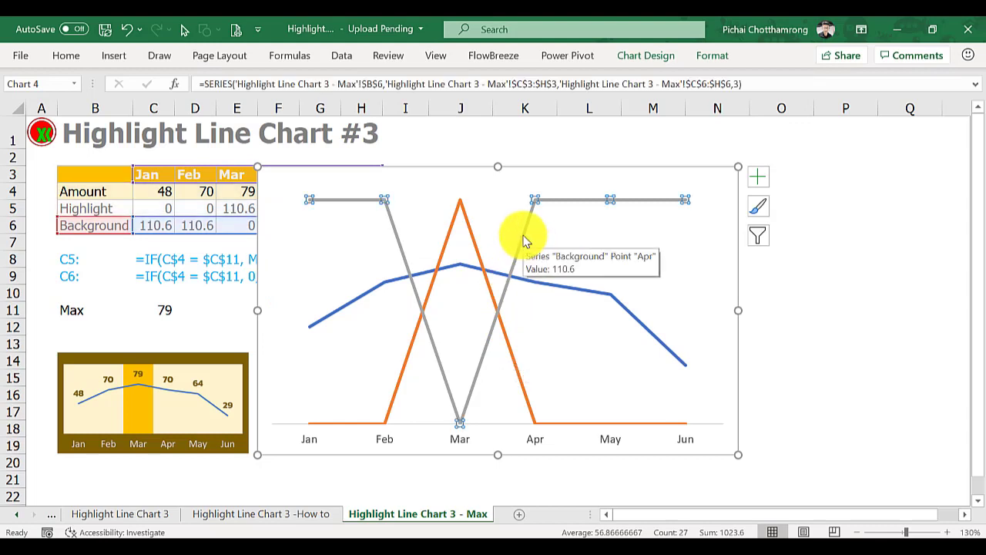
right_click(524, 241)
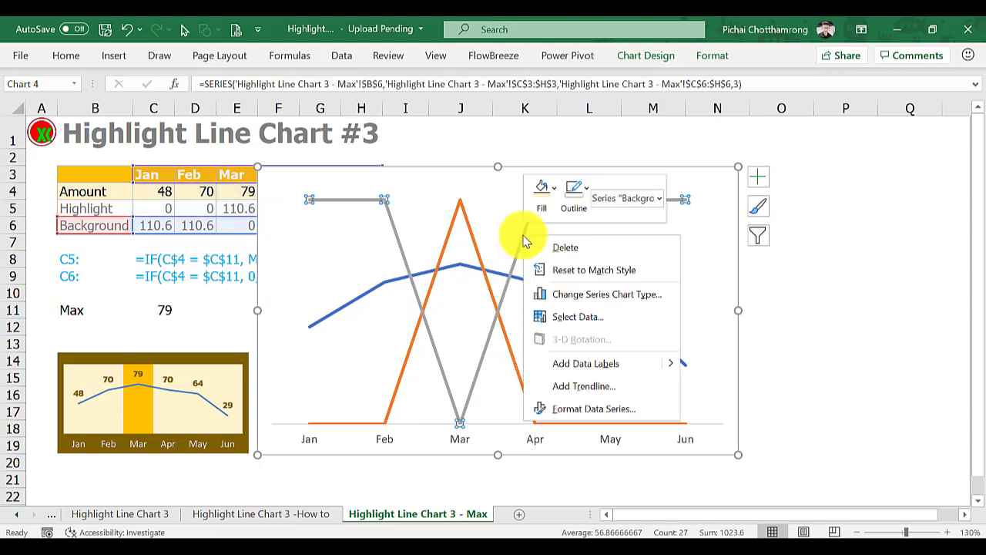
left_click(613, 296)
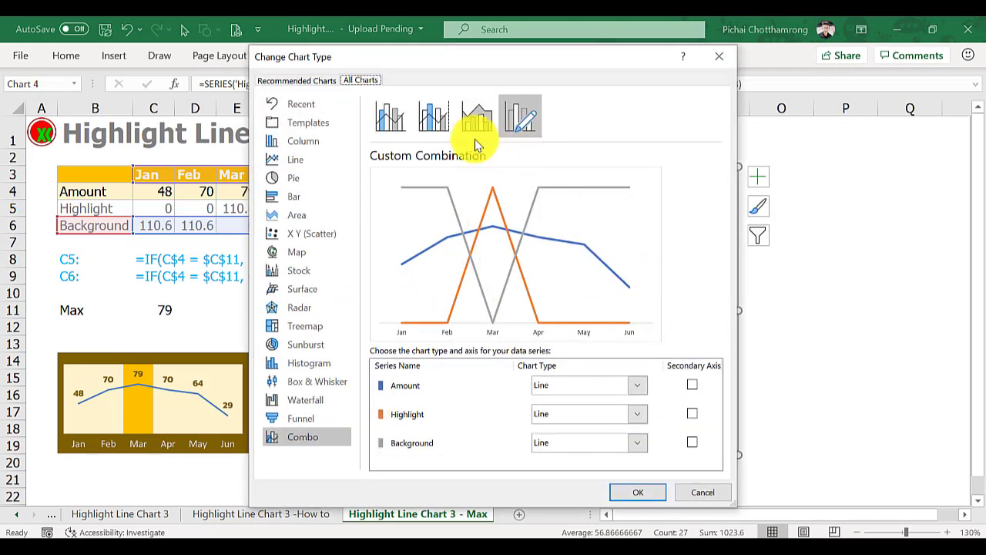
left_click(638, 417)
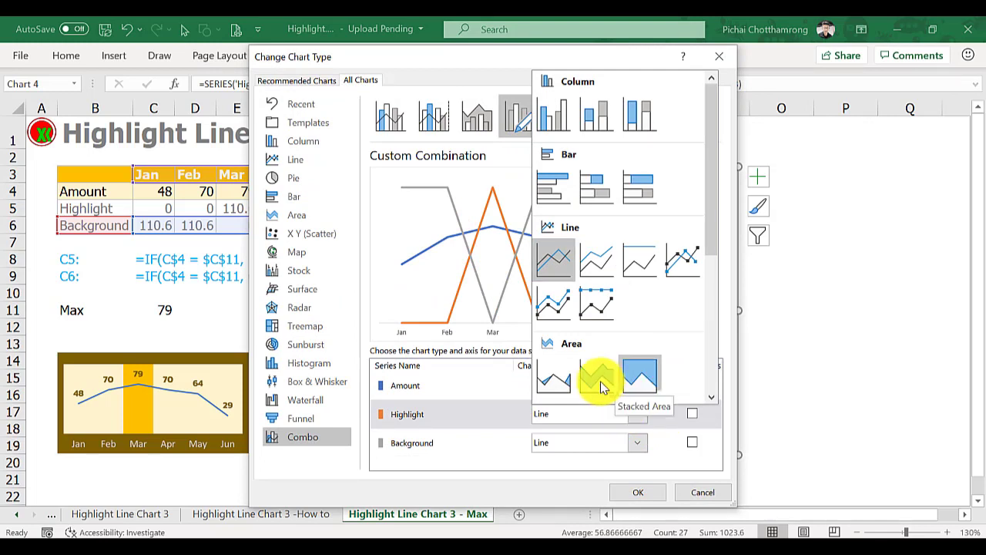
left_click(551, 116)
left_click(636, 445)
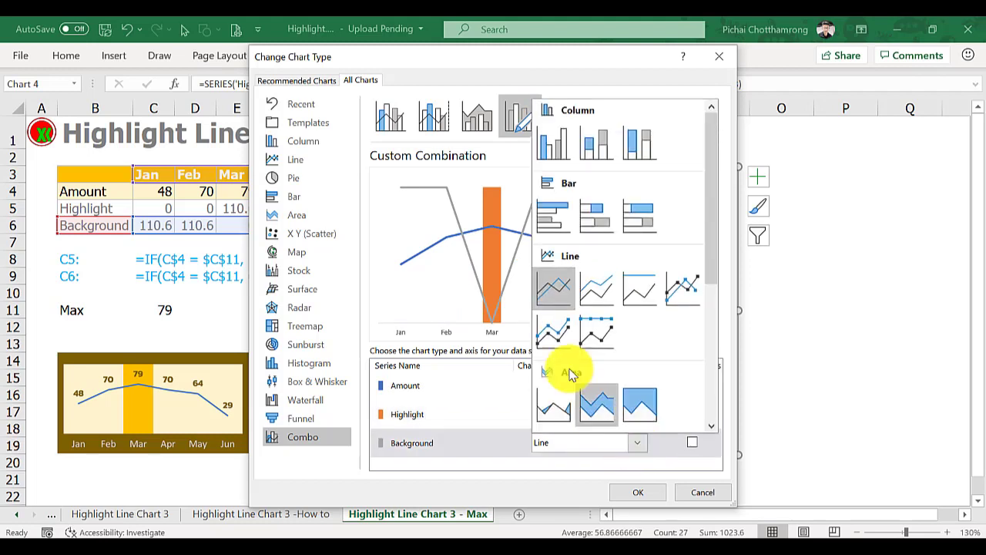
left_click(552, 129)
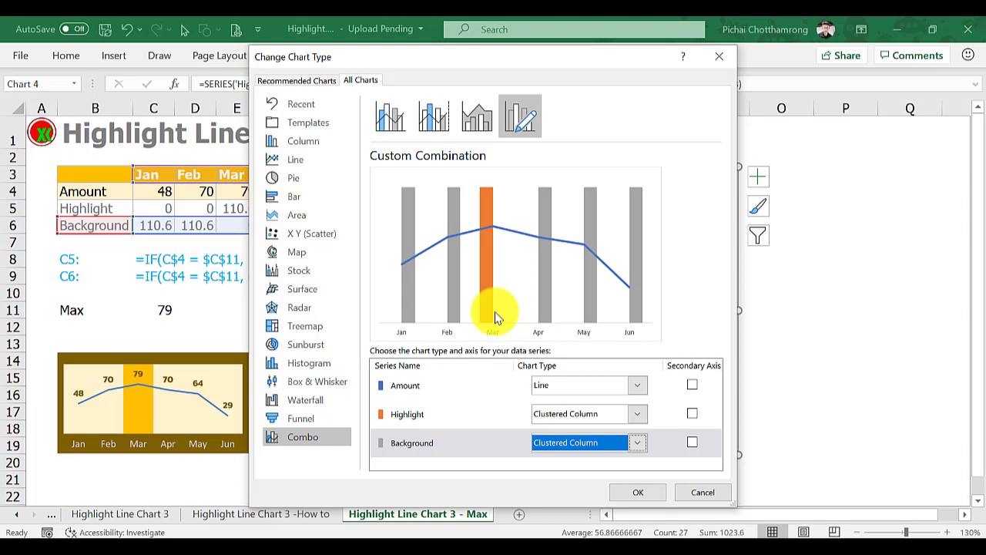
left_click(642, 497)
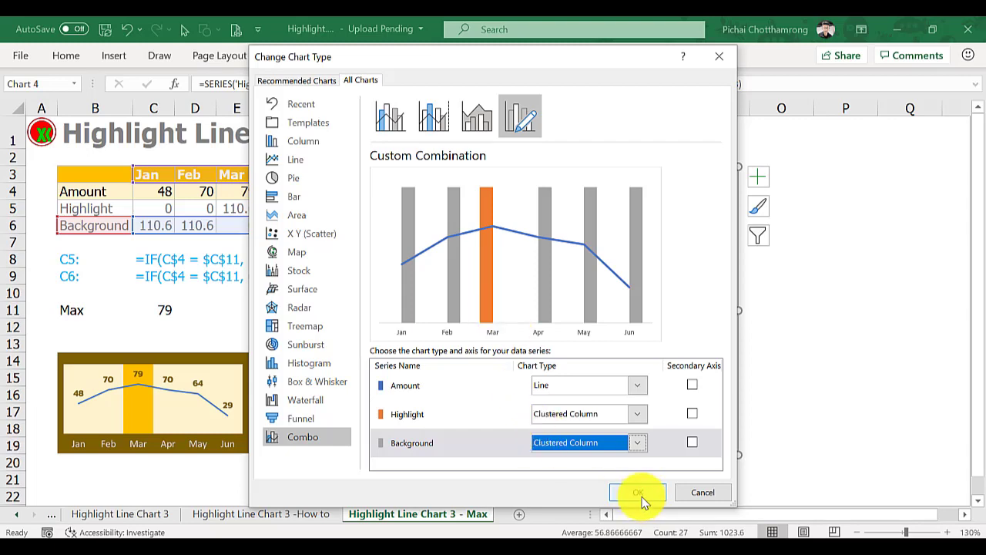
Format the Highlight column series with a gap width of 0% and a series overlap of 100%.
right_click(455, 333)
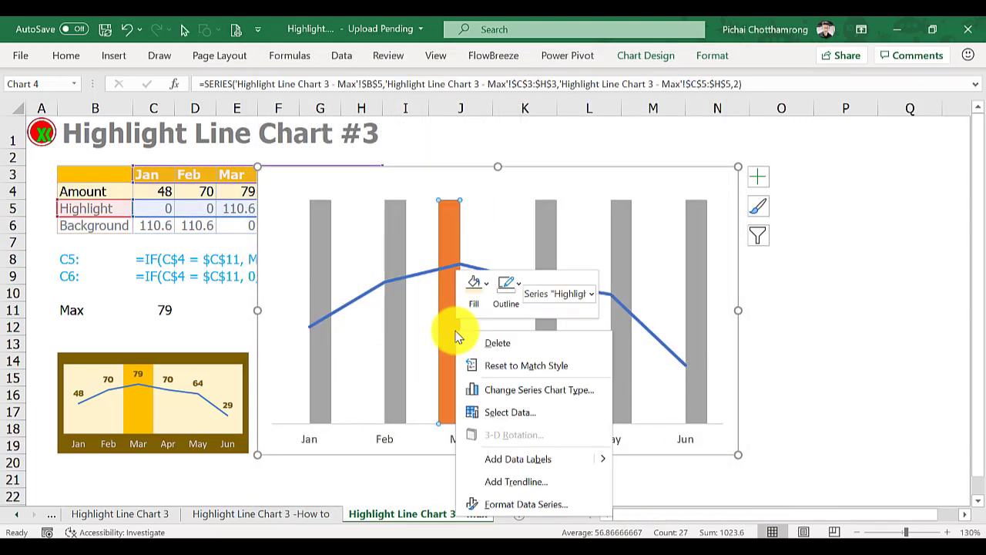
left_click(473, 504)
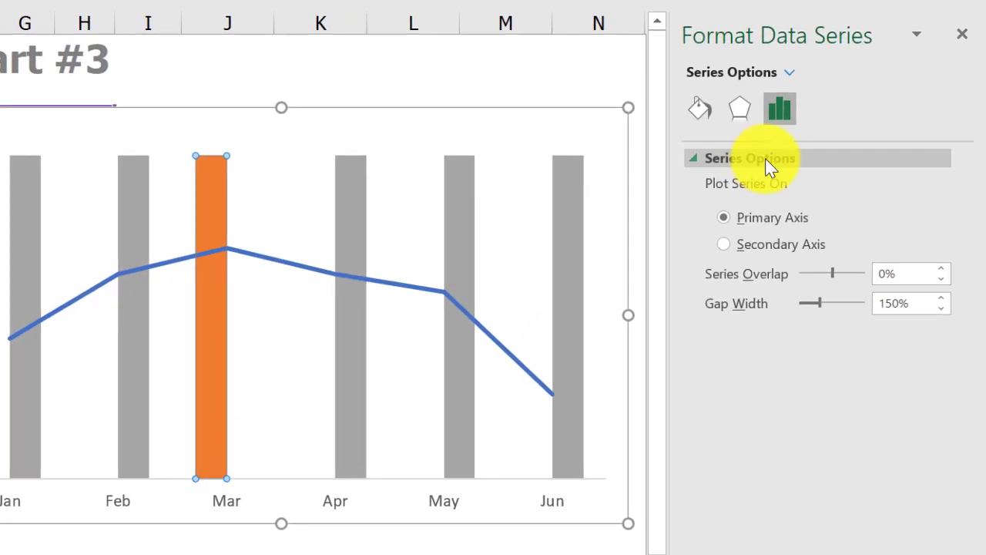
double_click(909, 302)
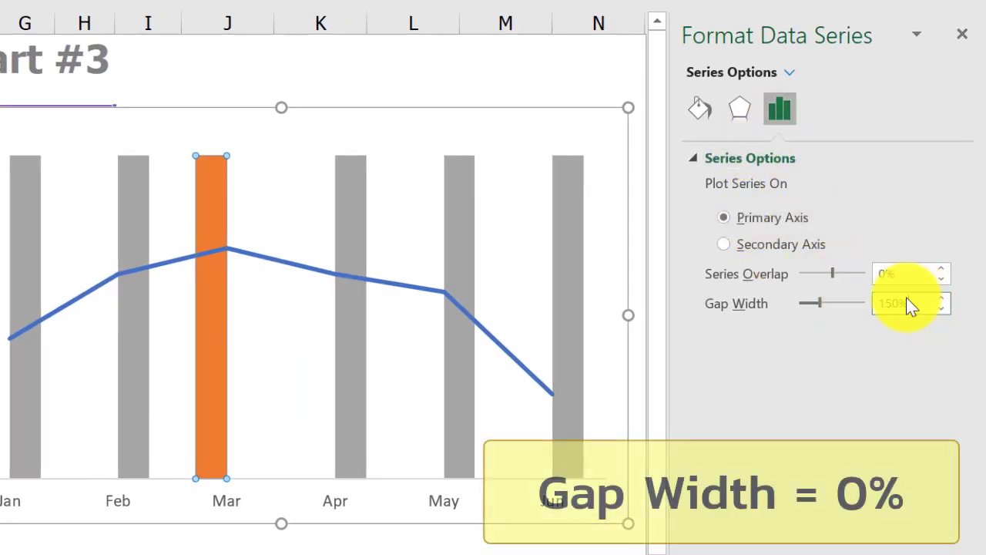
type("0")
key("Return")
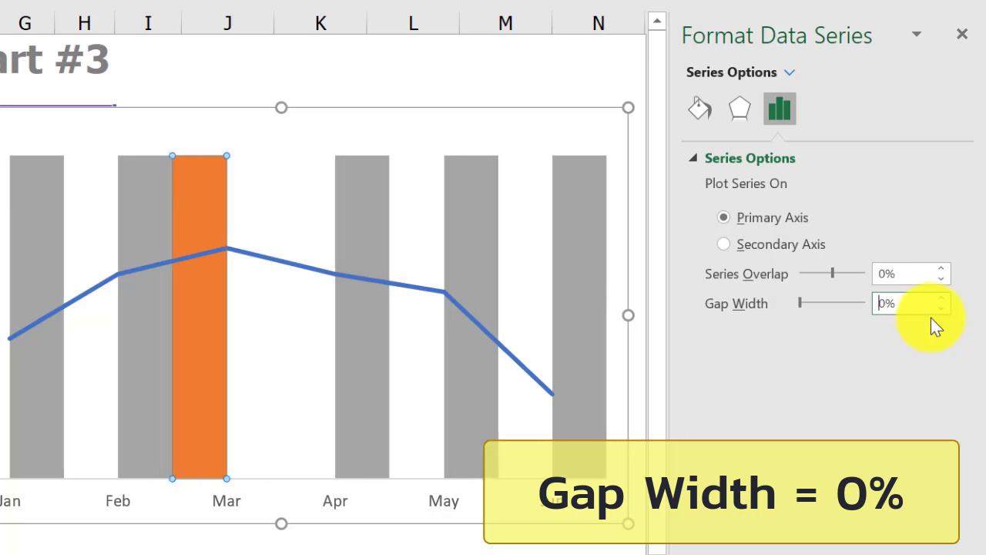
double_click(904, 271)
type("100")
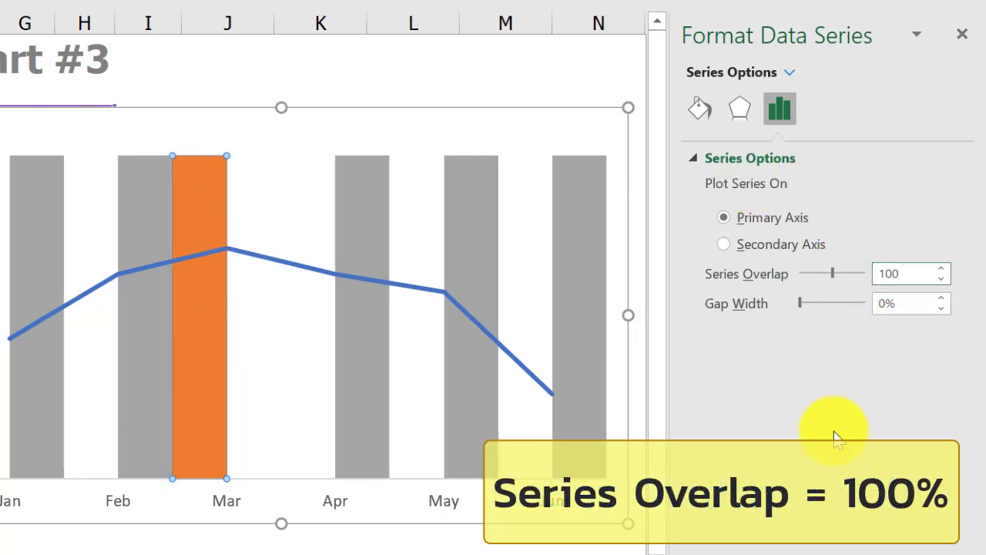
key("Return")
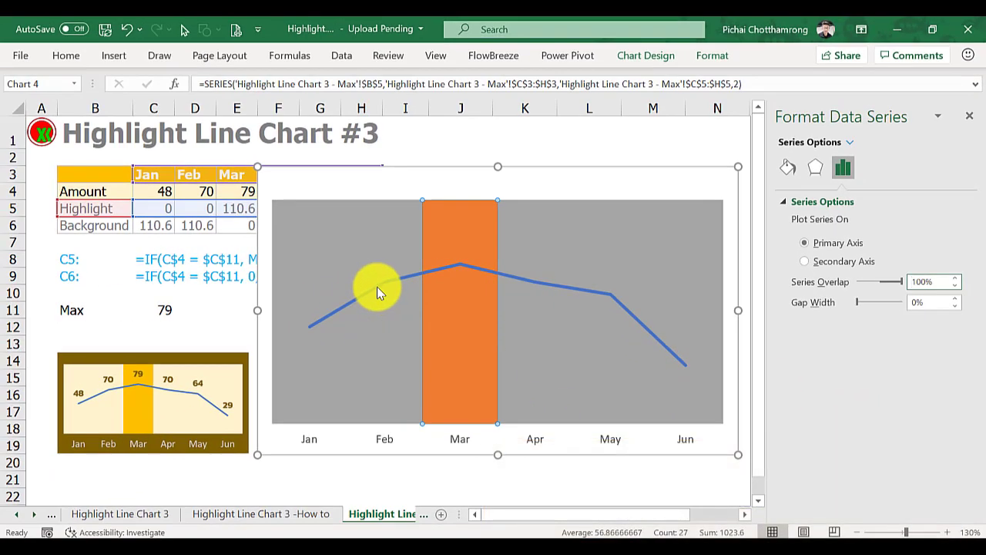
Add data labels to the Amount line and set their label position to Above.
right_click(277, 286)
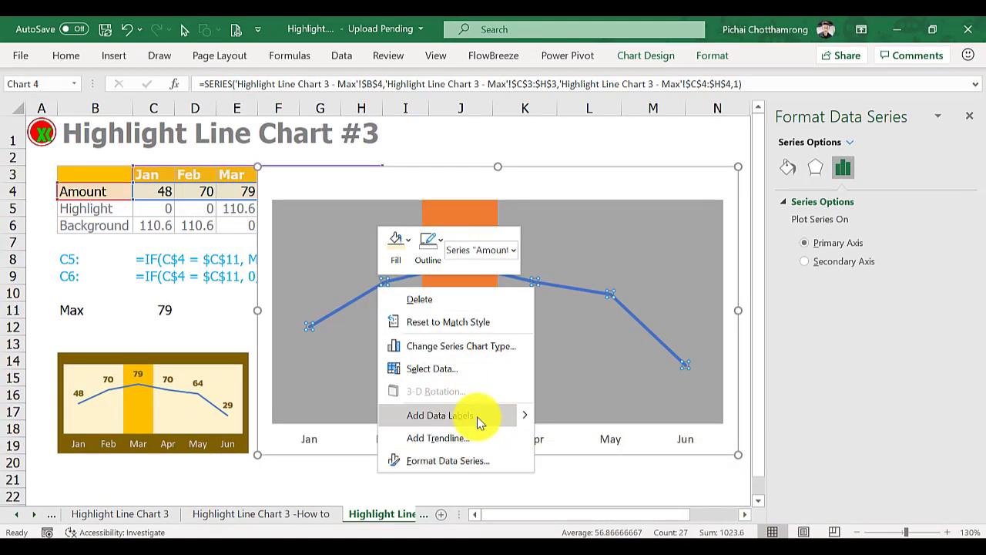
left_click(478, 420)
left_click(330, 328)
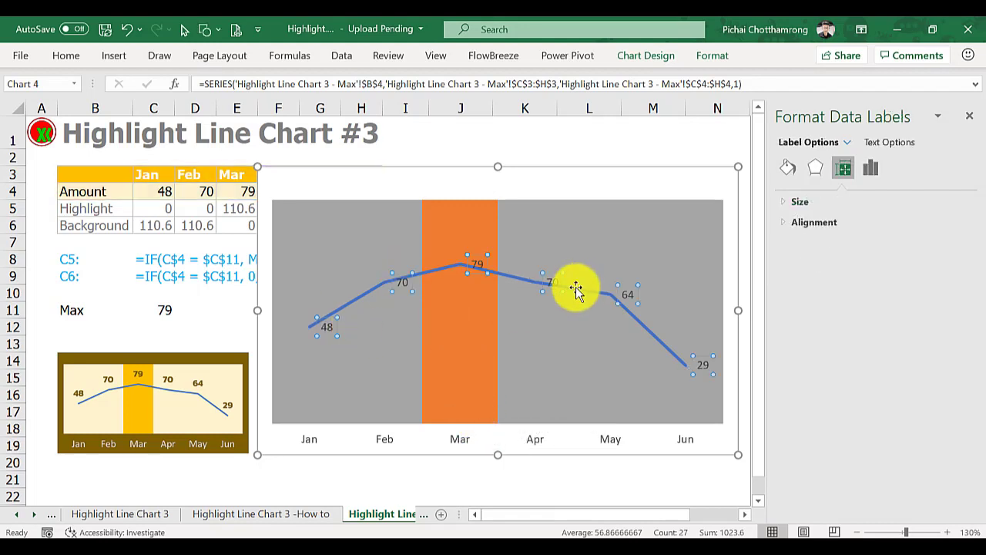
left_click(870, 168)
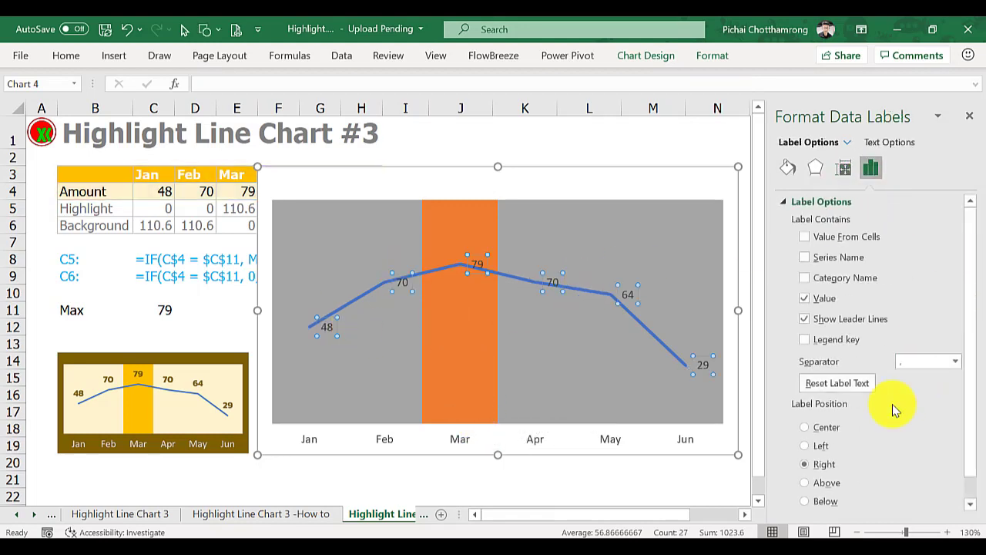
left_click(828, 482)
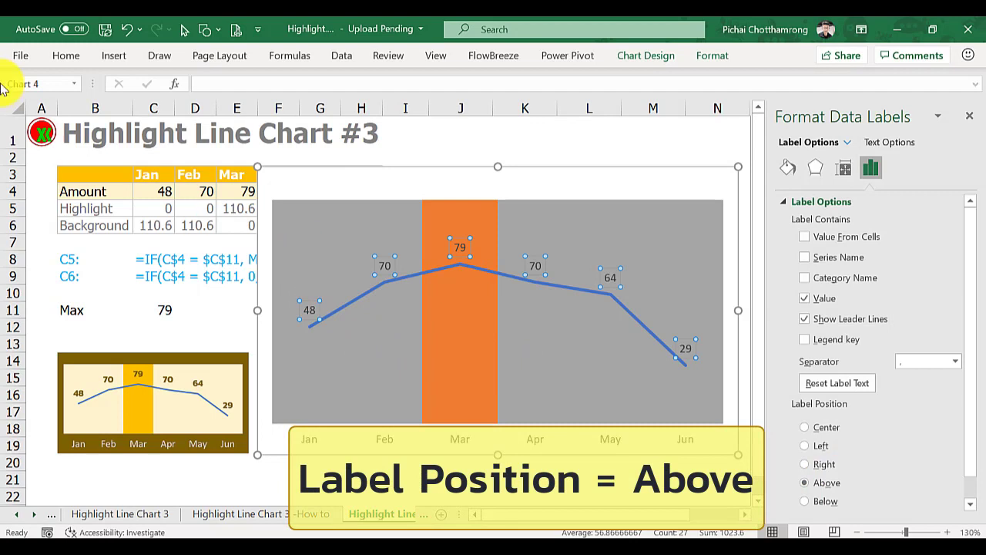
Format the Amount data labels as bold Kanit at font size 14.
left_click(65, 56)
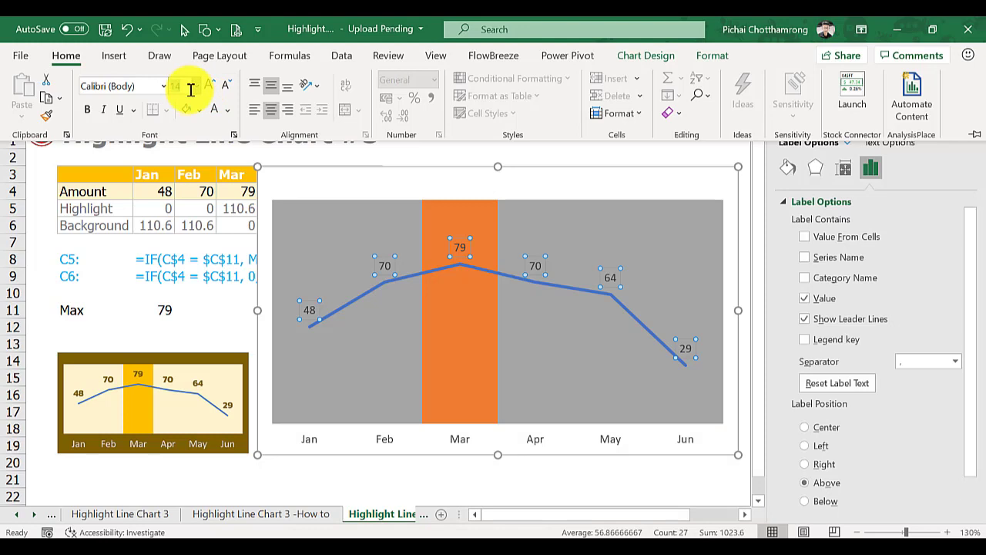
key("Return")
left_click(132, 87)
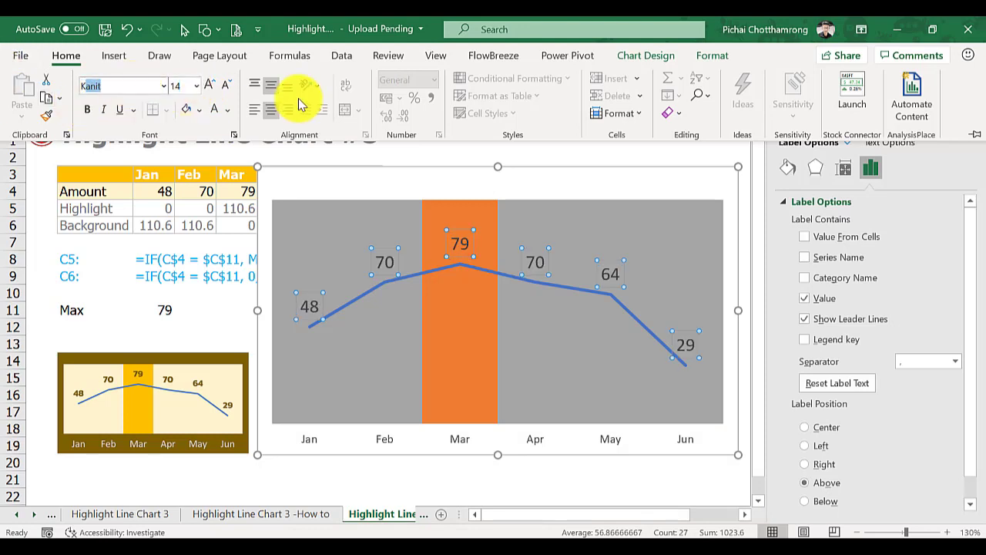
type("Kanit")
key("Return")
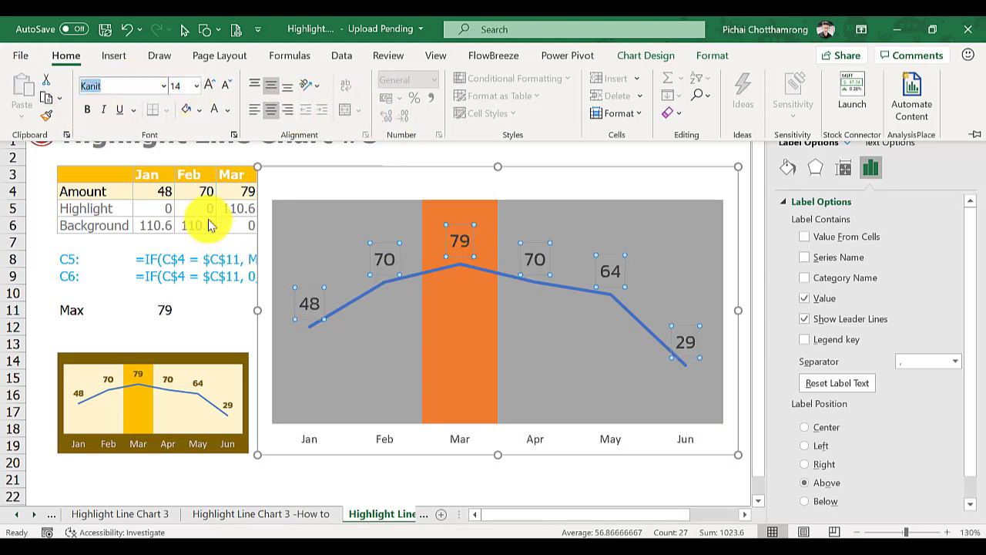
left_click(85, 110)
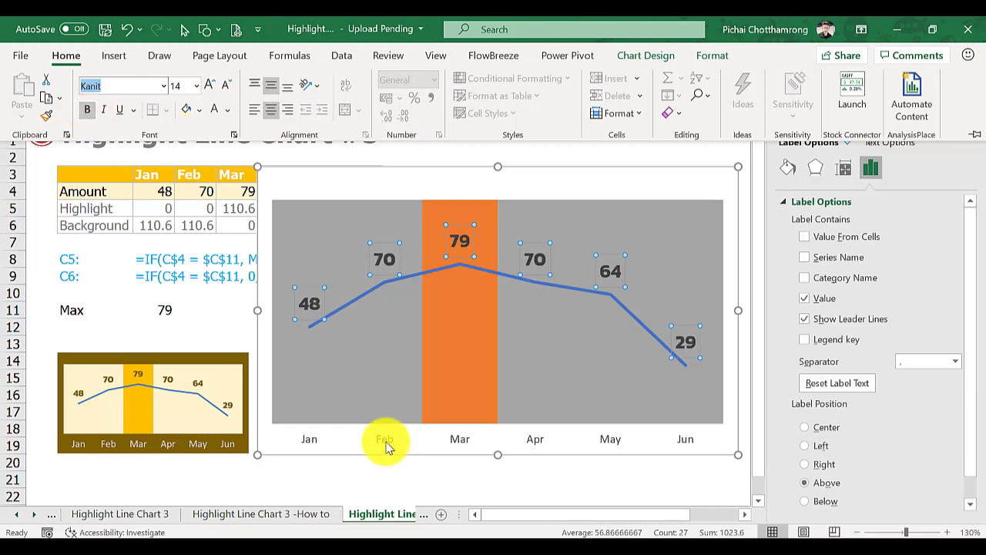
Set the font size of the horizontal axis month labels to 14.
left_click(386, 443)
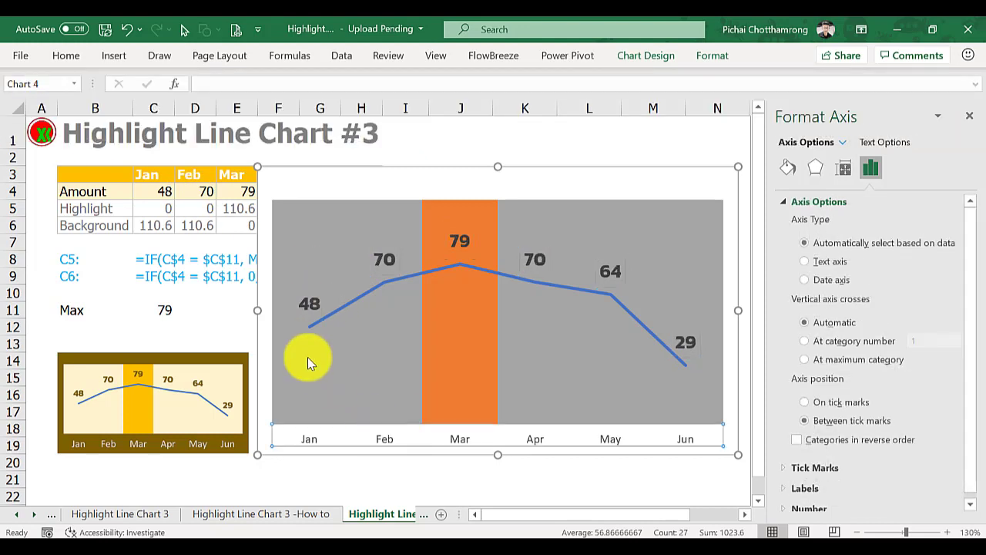
left_click(67, 55)
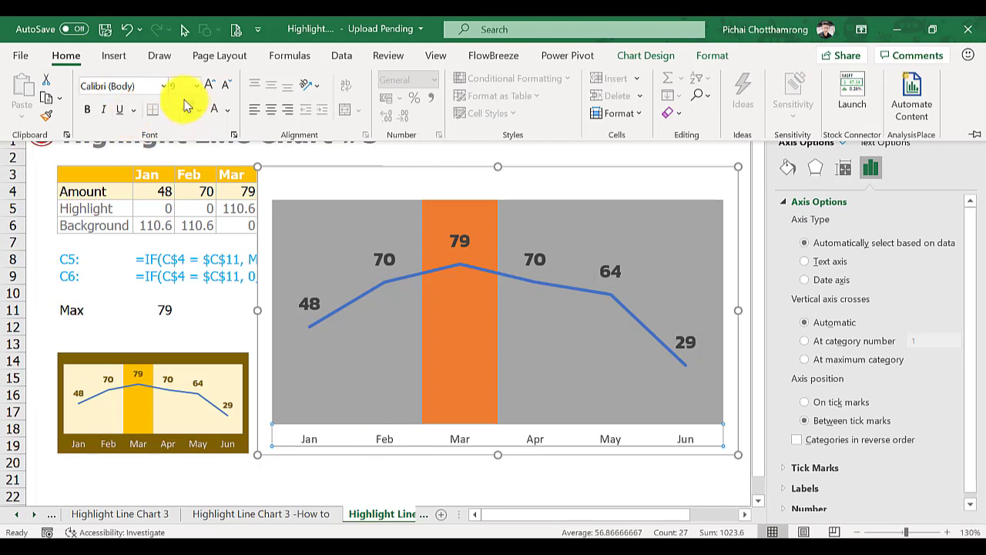
left_click(181, 89)
type("14")
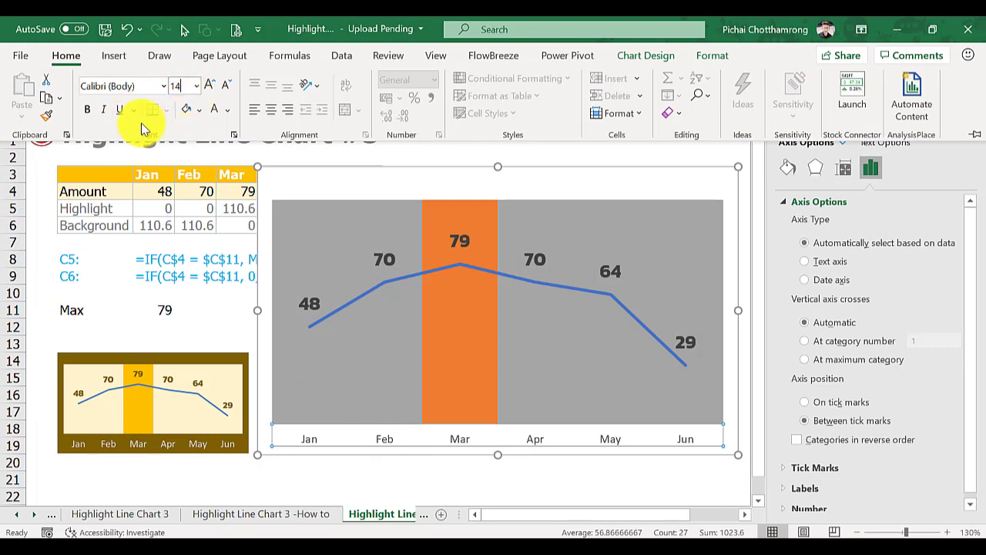
key("Tab")
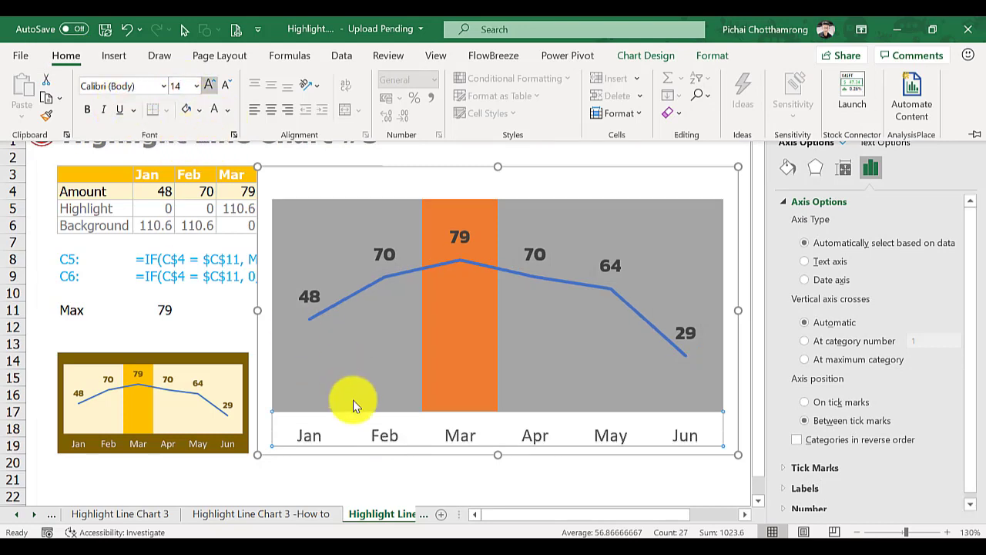
Fill the chart area with the darkest gold theme colour and close the formatting pane.
left_click(680, 185)
left_click(790, 171)
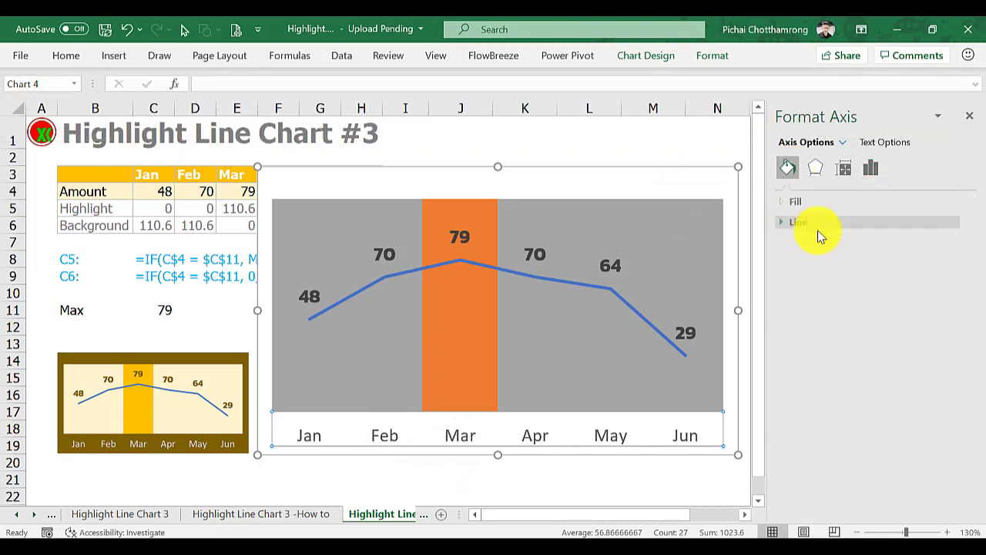
right_click(608, 191)
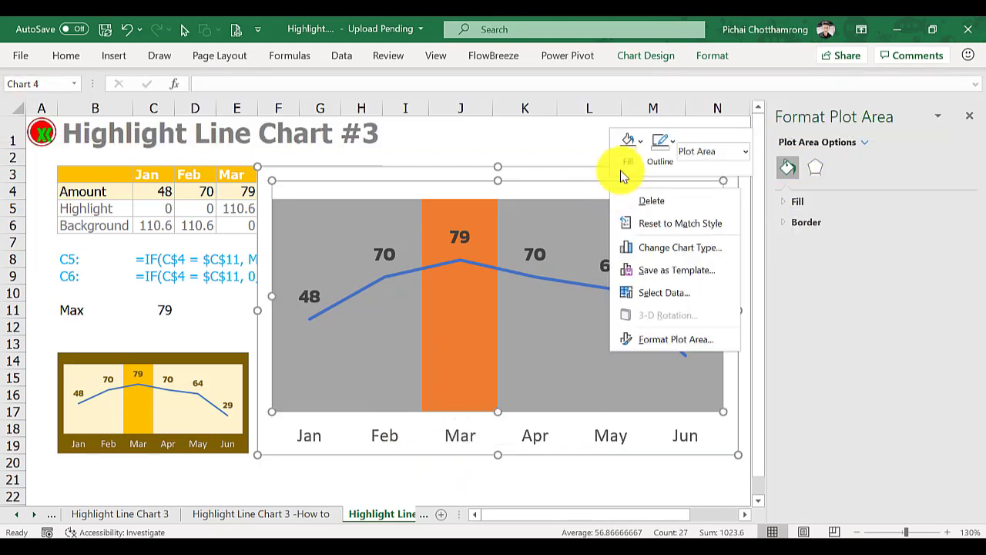
left_click(539, 171)
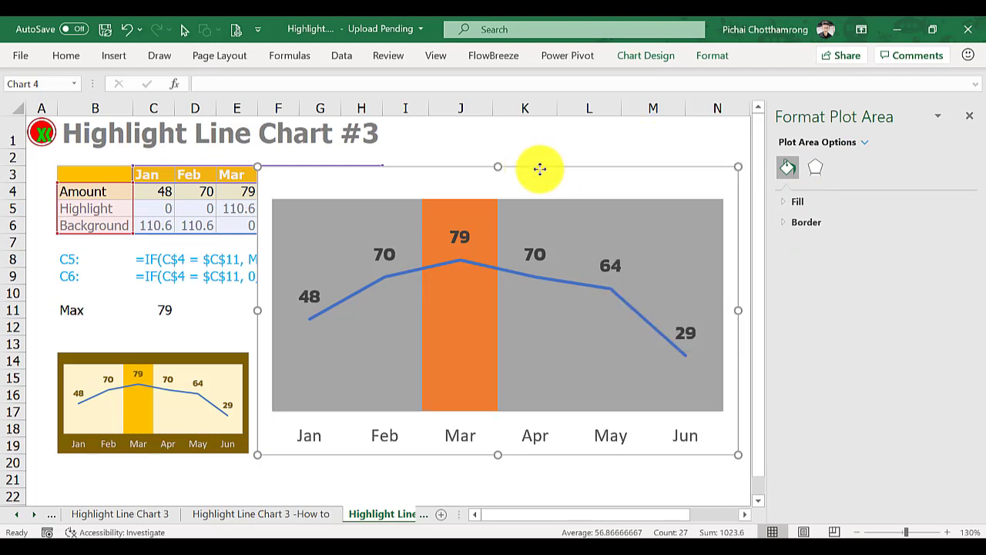
right_click(539, 167)
left_click(570, 69)
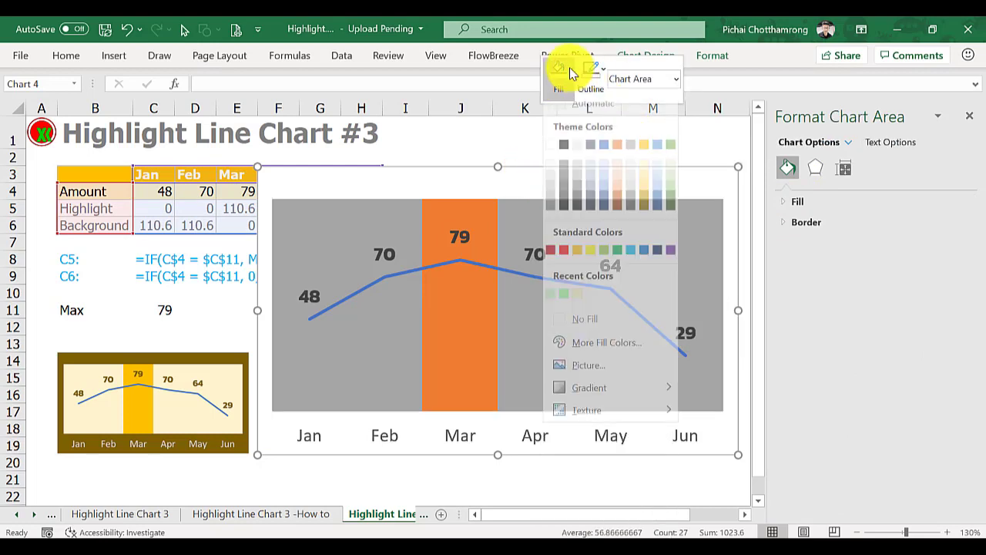
left_click(641, 215)
left_click(449, 154)
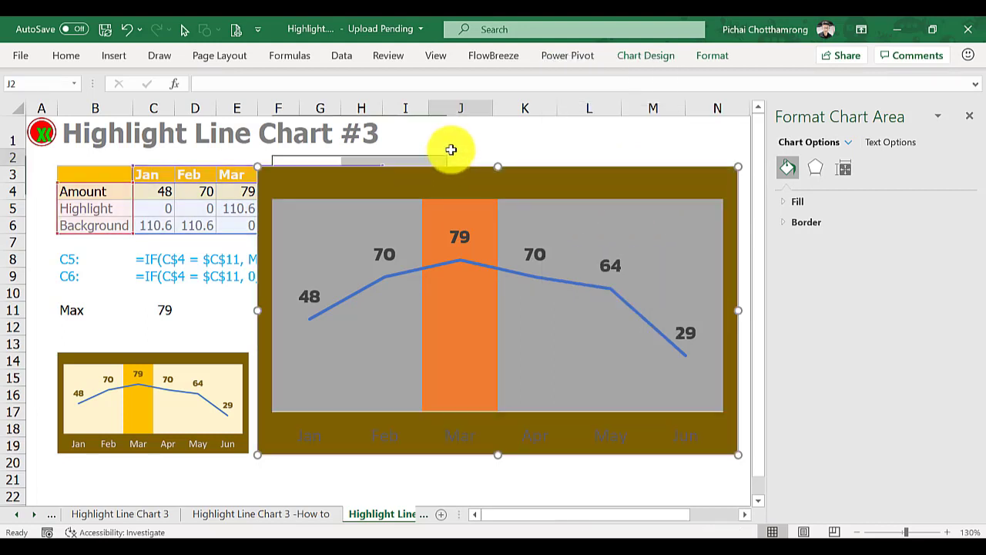
left_click(970, 116)
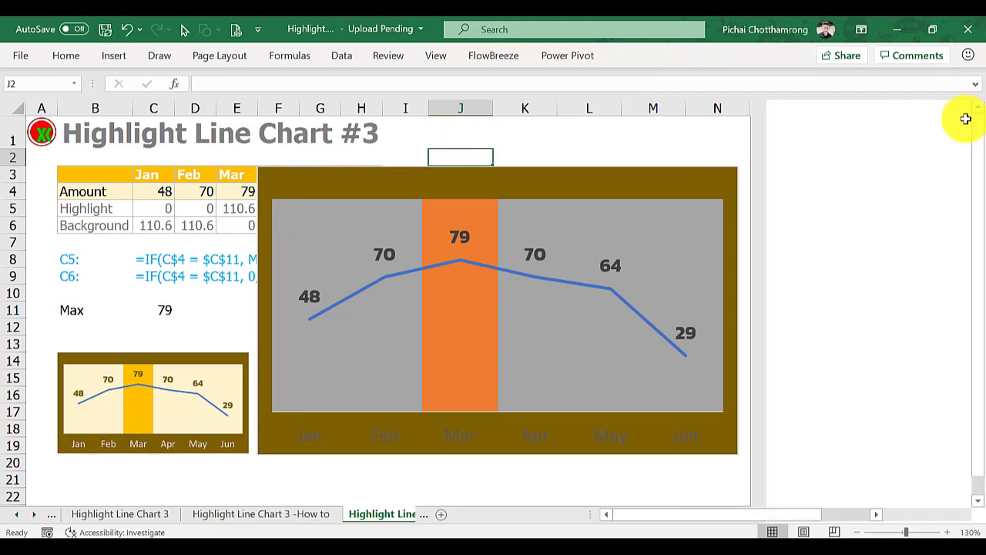
Move the chart clear of the data table to start at column J, and shrink it to end in column P and row 16.
left_click(638, 169)
left_click_drag(638, 168, 809, 163)
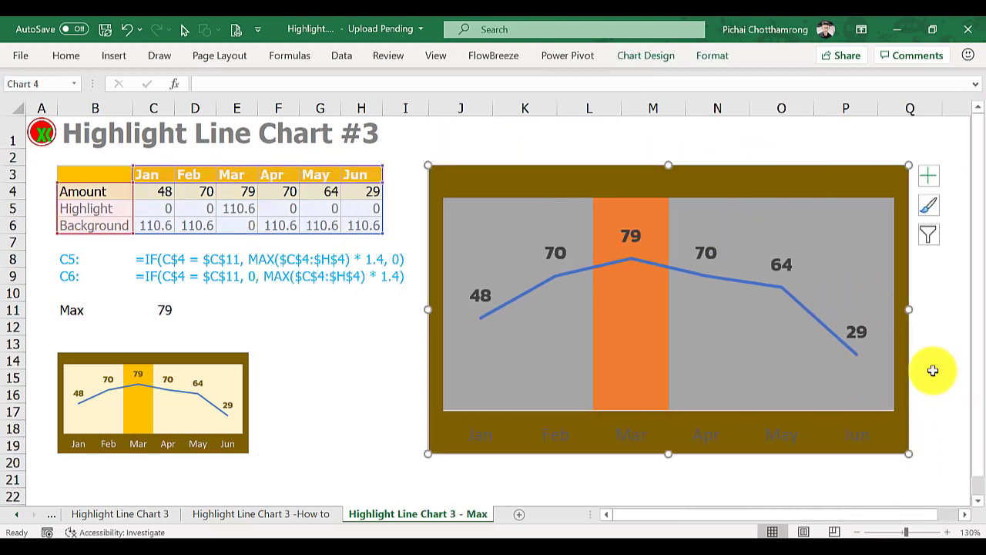
left_click_drag(909, 309, 877, 309)
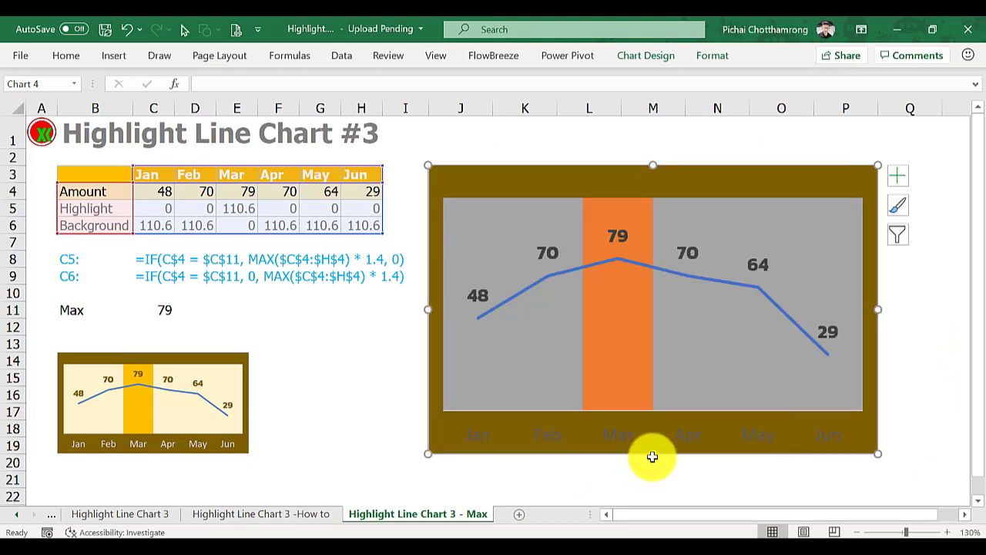
left_click_drag(652, 457, 651, 402)
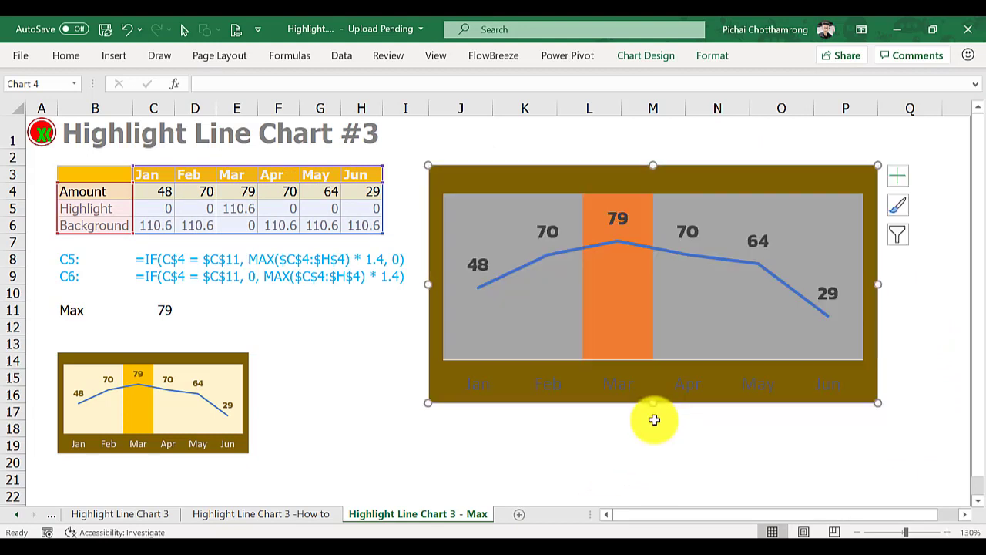
Set the font colour of the horizontal axis month labels to white.
left_click(536, 381)
left_click(65, 61)
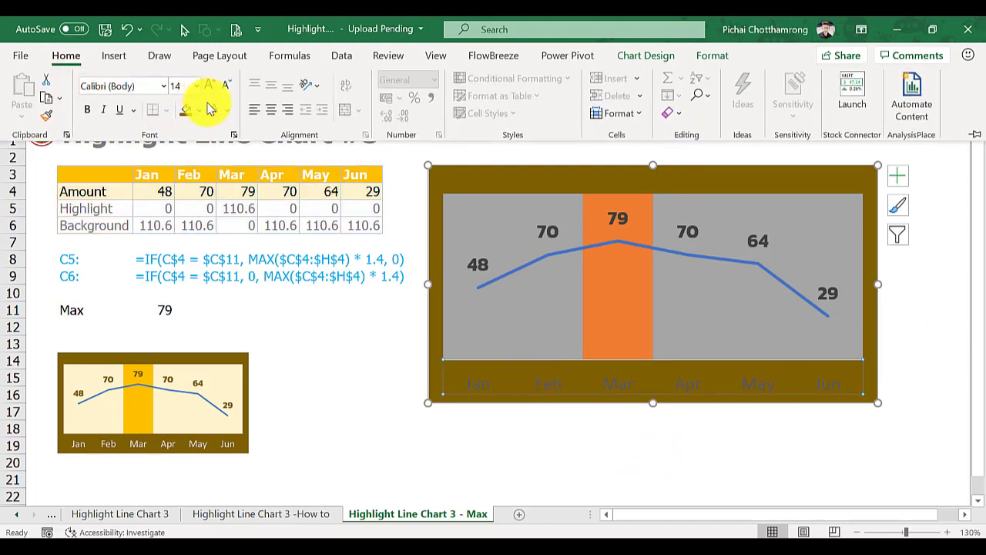
left_click(227, 109)
left_click(217, 178)
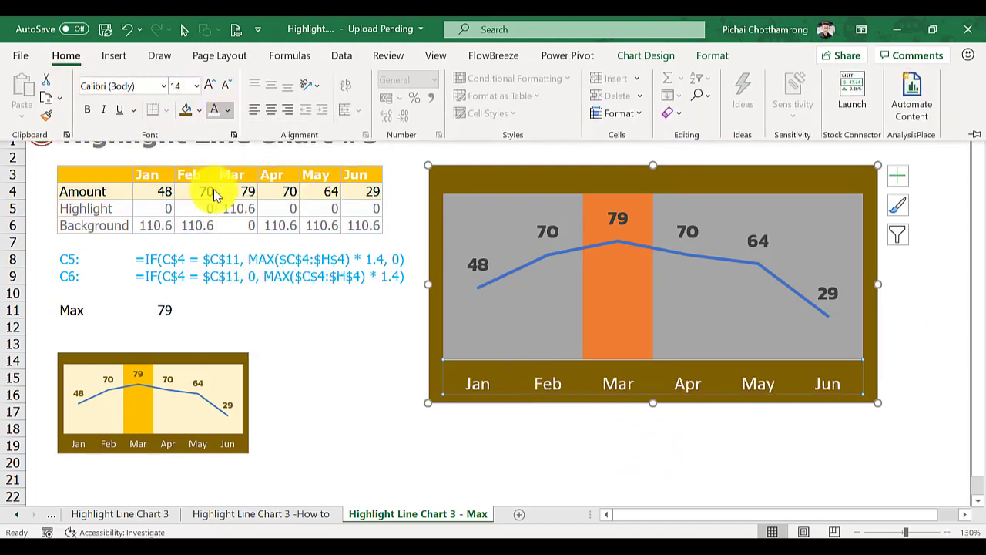
left_click(347, 383)
key("ctrl+F1")
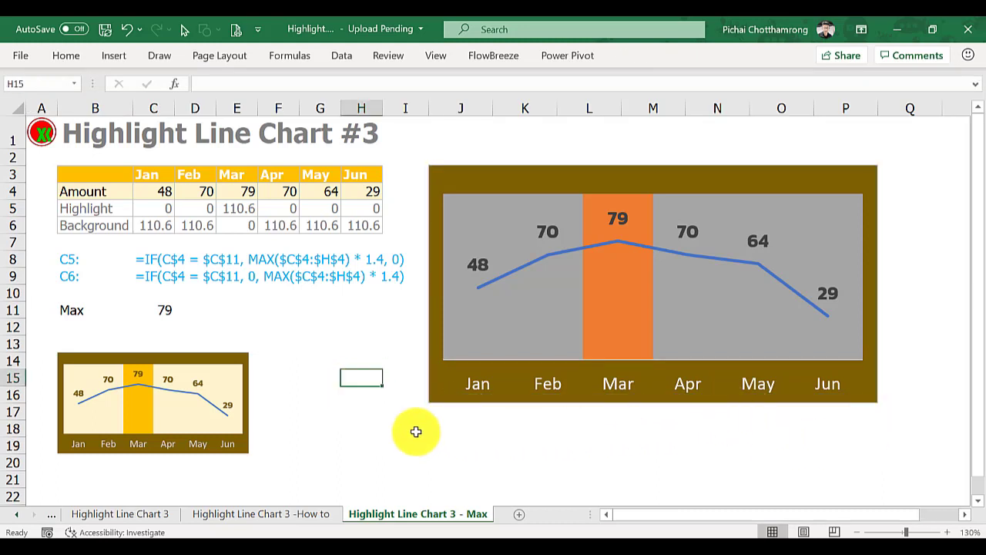
Remove the outline from the chart's horizontal axis.
left_click(304, 392)
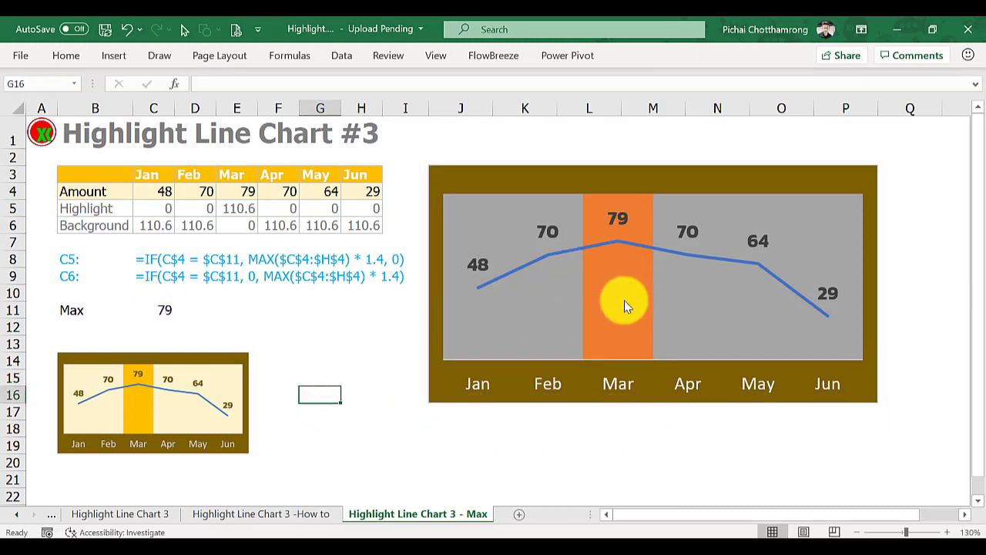
left_click(626, 305)
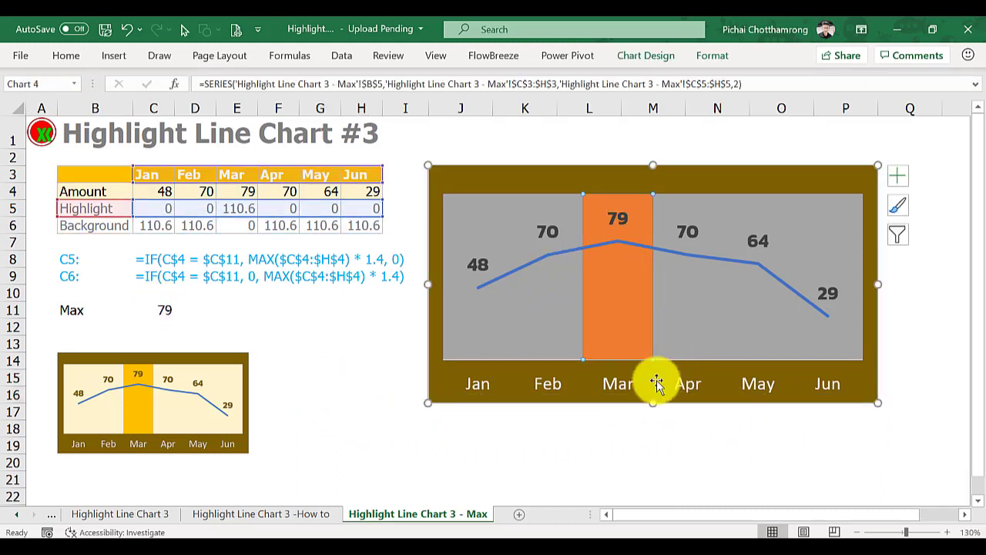
left_click(620, 384)
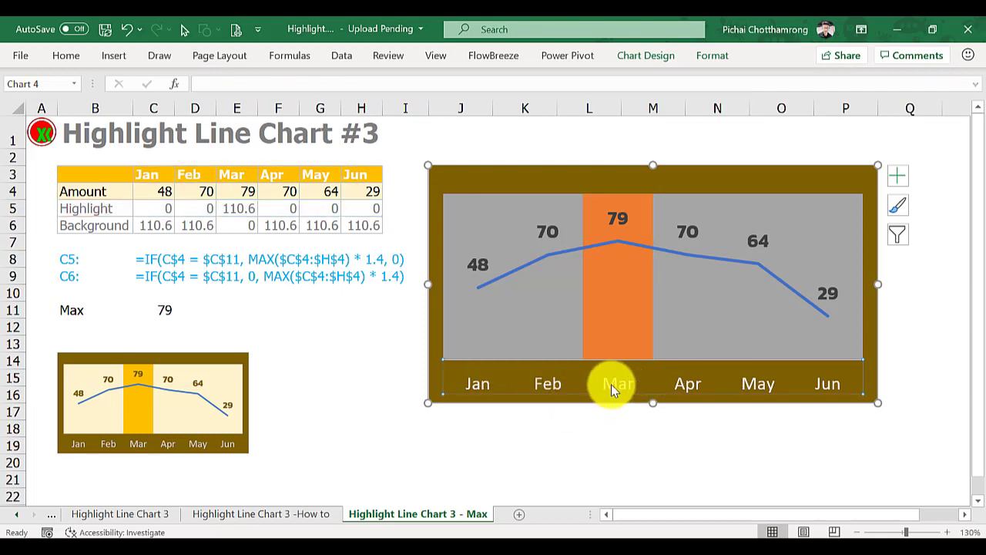
right_click(611, 384)
left_click(680, 408)
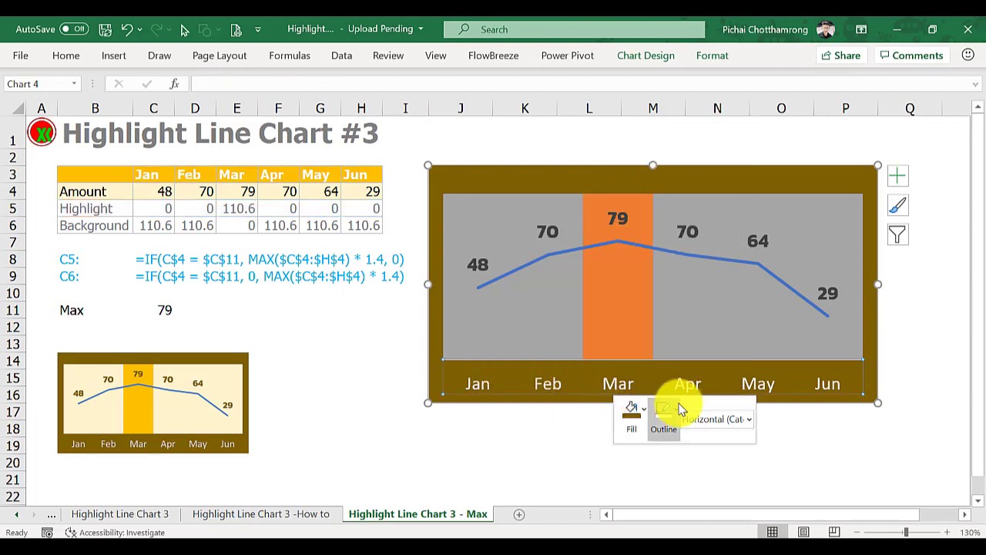
left_click(683, 293)
left_click(356, 394)
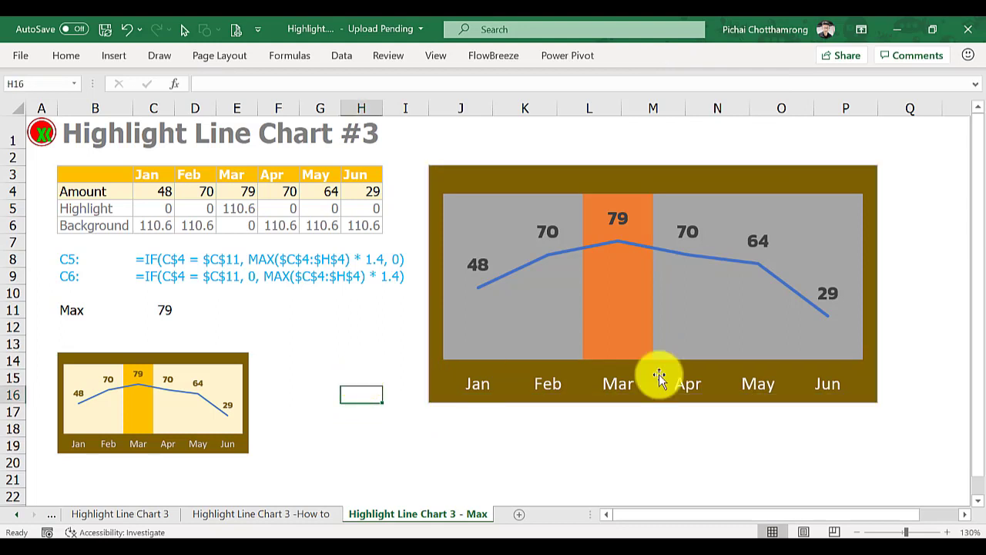
Change the January amount in C4 to 90 to test the maximum highlight.
left_click(158, 308)
left_click(160, 196)
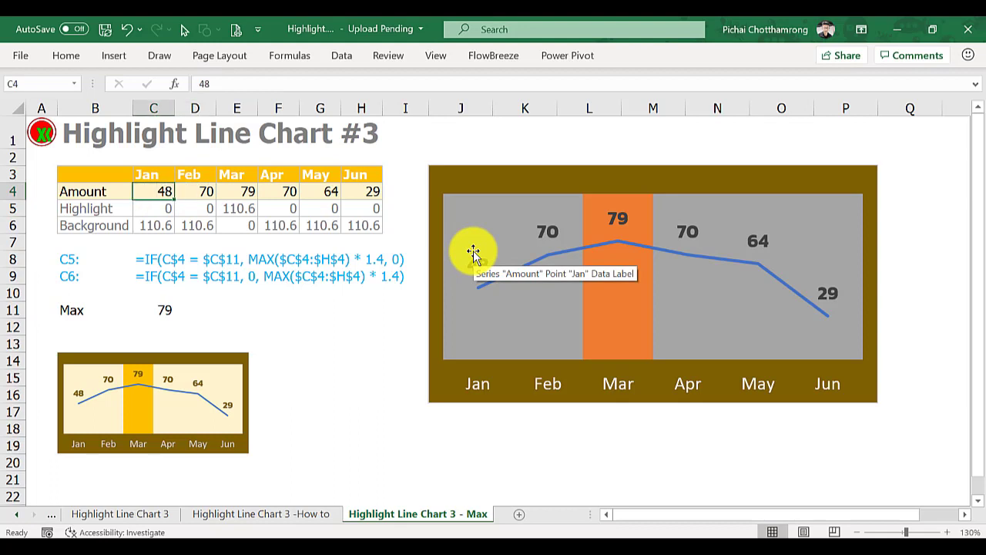
type("90")
key("Return")
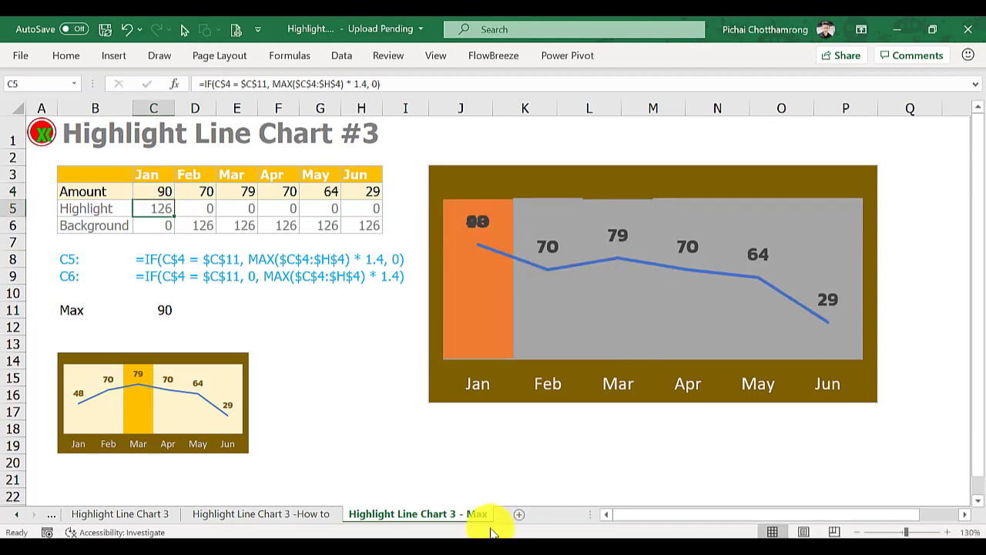
Change the May amount in G4 to 110 to shift the highlighted maximum.
key("Right")
key("Right")
key("Up")
key("Right")
key("Right")
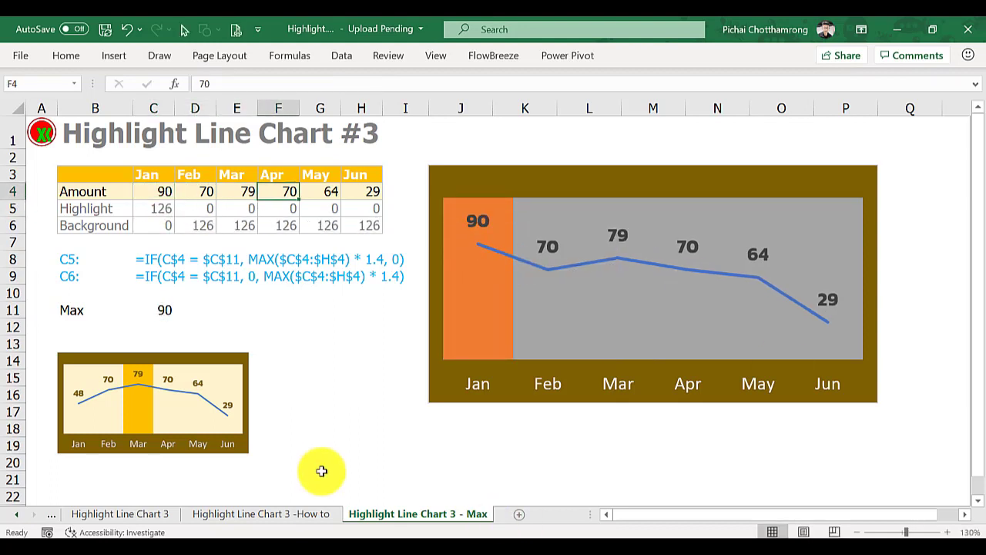
type("110")
key("Return")
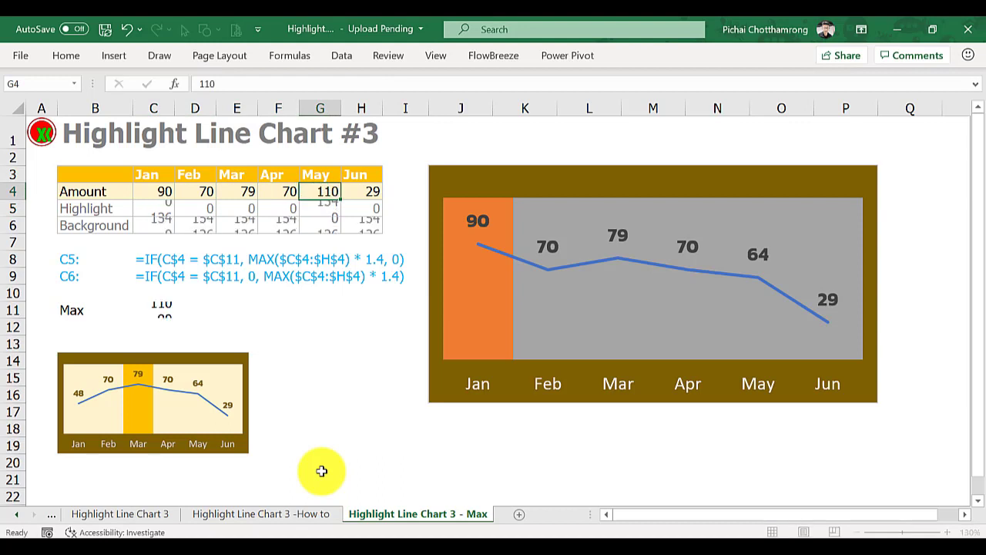
Change the March amount in E4 to 250 as the new maximum.
key("Up")
key("Left")
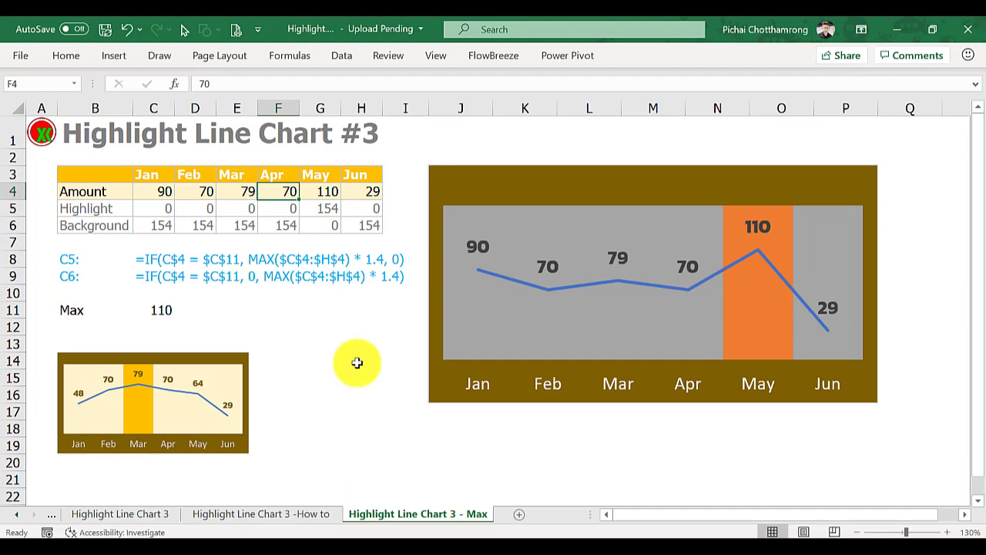
key("Left")
key("Right")
key("Left")
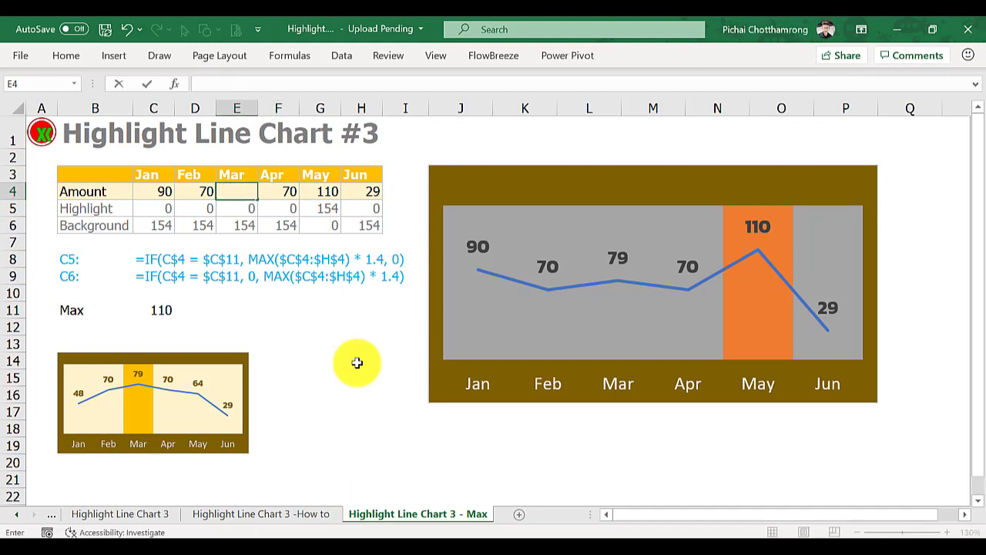
key("Return")
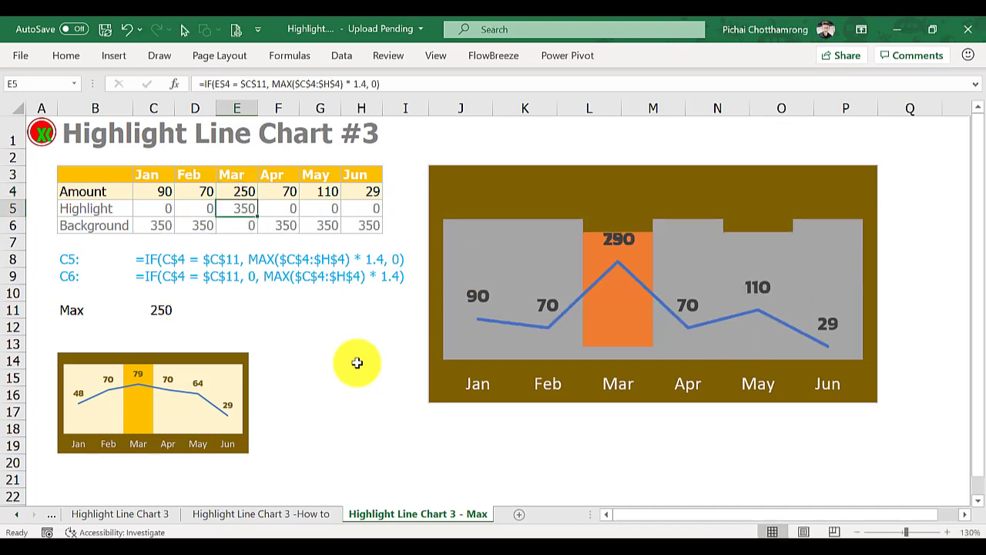